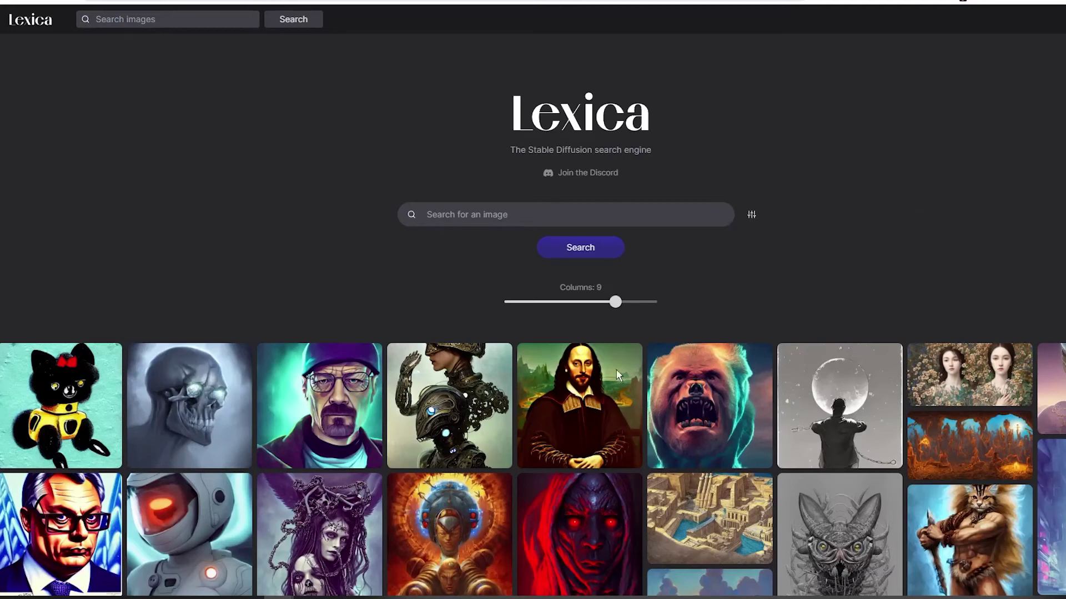
Browse the gallery and view the prompt details of the Homer Simpson and purple panther images.
{"action": "scroll", "coordinate": [641, 333], "scroll_direction": "down", "scroll_amount": 1}
{"action": "scroll", "coordinate": [638, 330], "scroll_direction": "down", "scroll_amount": 3}
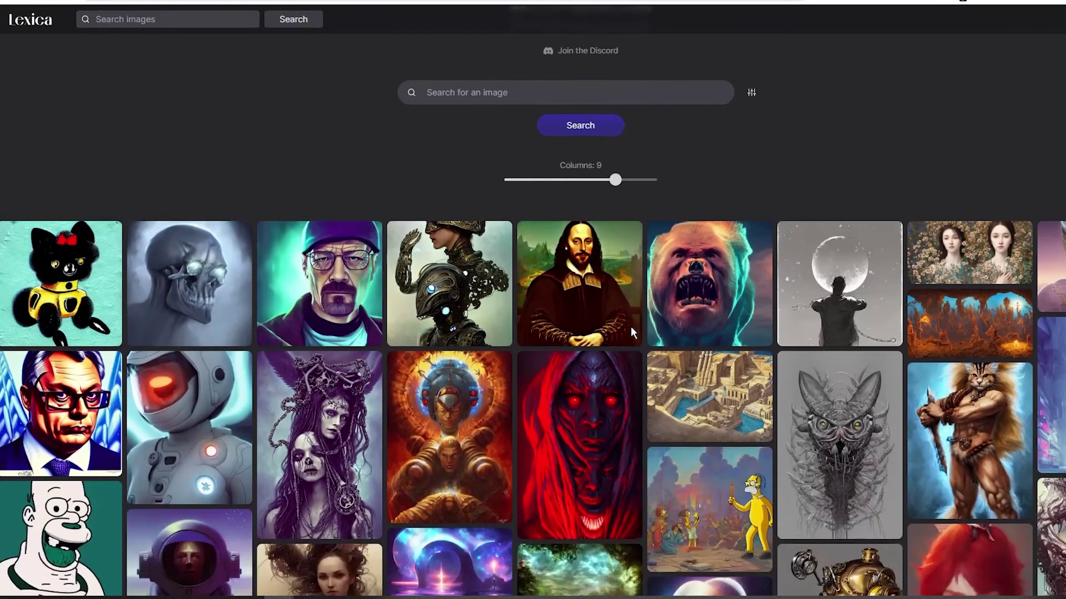
{"action": "scroll", "coordinate": [608, 326], "scroll_direction": "down", "scroll_amount": 1}
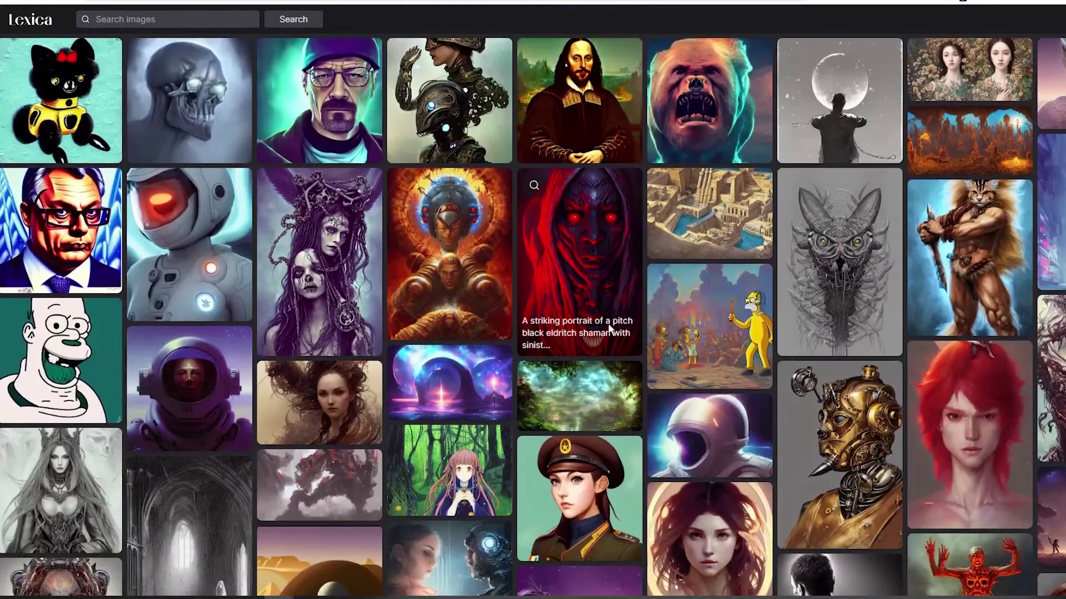
{"action": "left_click", "coordinate": [697, 326]}
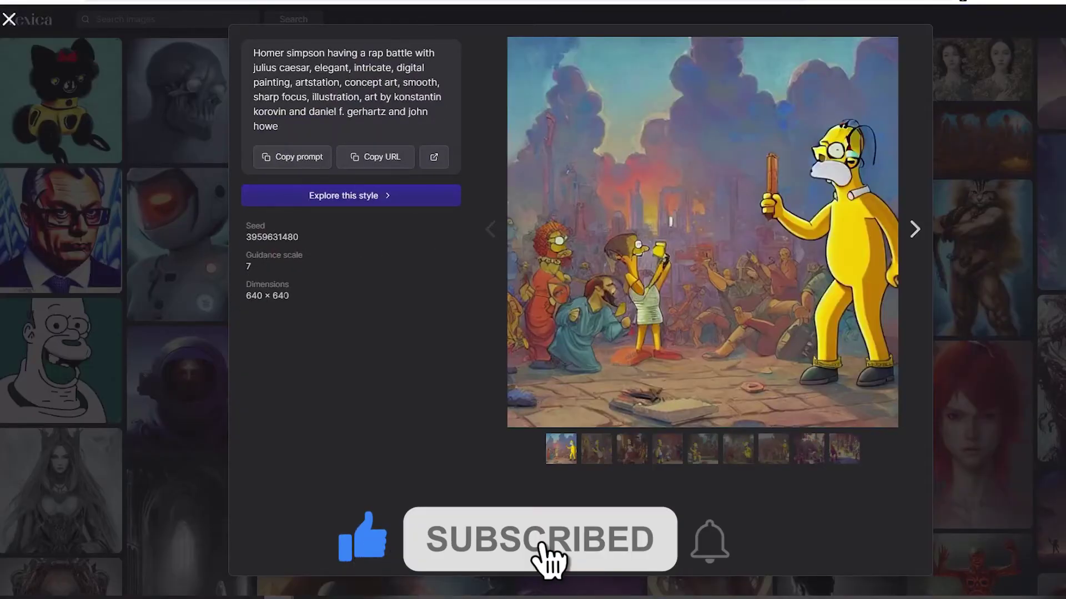
{"action": "left_click", "coordinate": [1063, 232]}
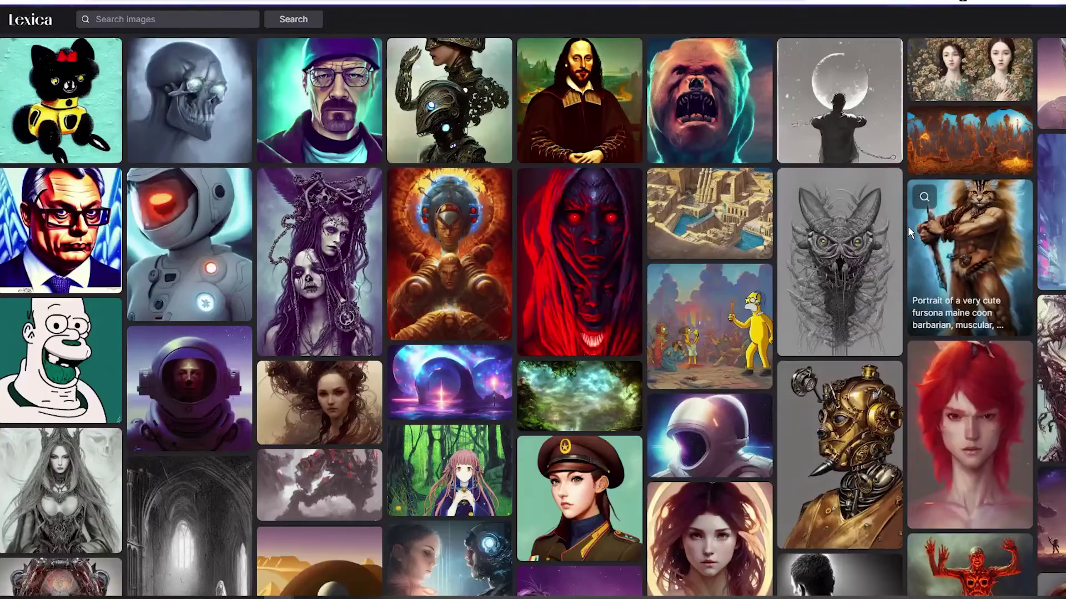
{"action": "scroll", "coordinate": [908, 226], "scroll_direction": "down", "scroll_amount": 4}
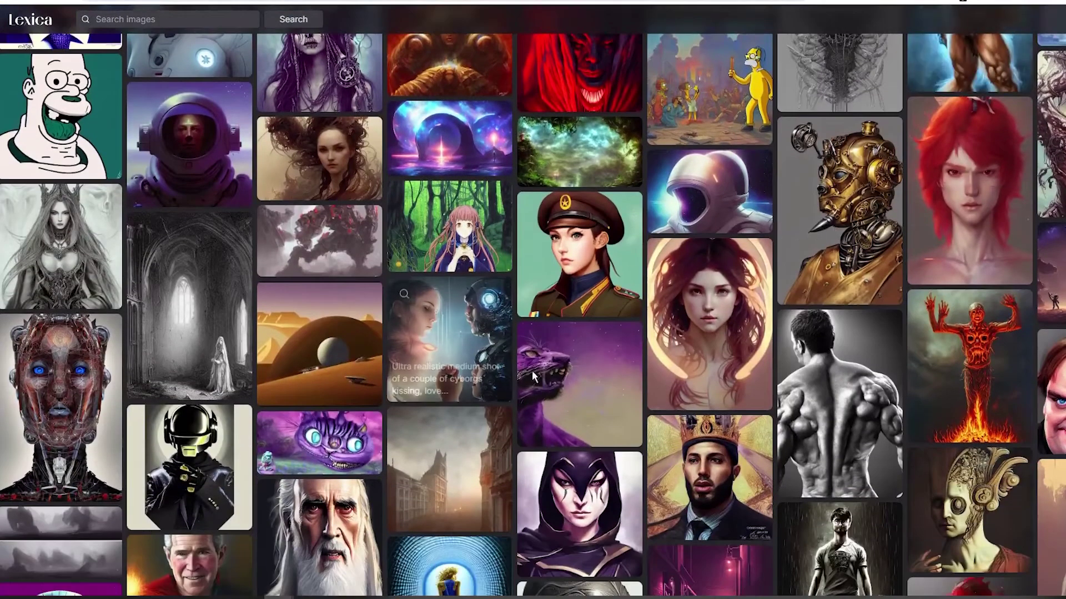
{"action": "left_click", "coordinate": [542, 371]}
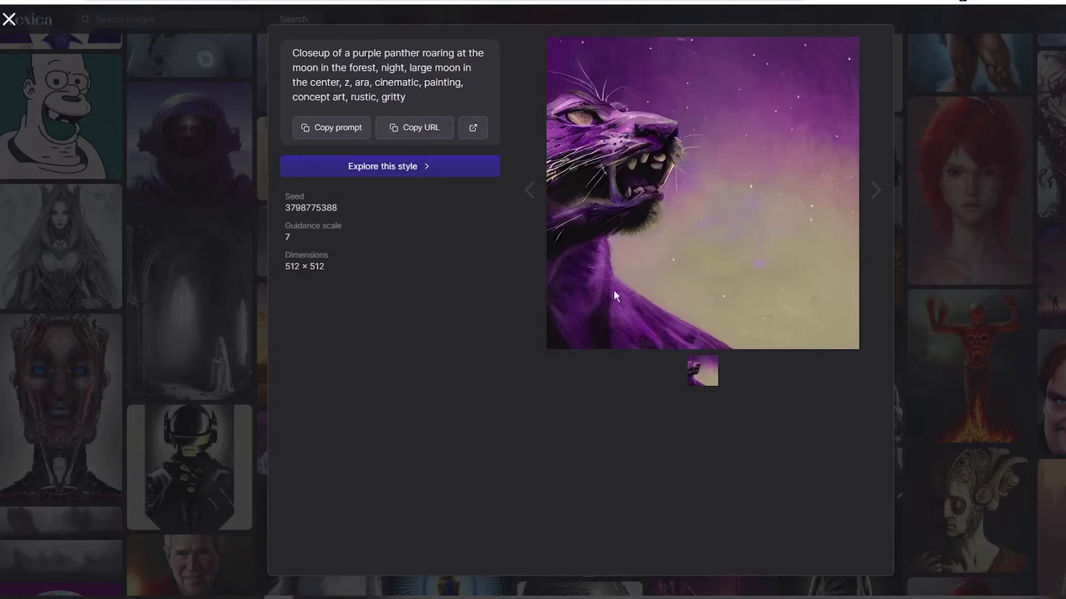
{"action": "left_click", "coordinate": [1018, 291]}
Scroll further through the gallery and view the barbell portrait's prompt details.
{"action": "scroll", "coordinate": [963, 276], "scroll_direction": "down", "scroll_amount": 5}
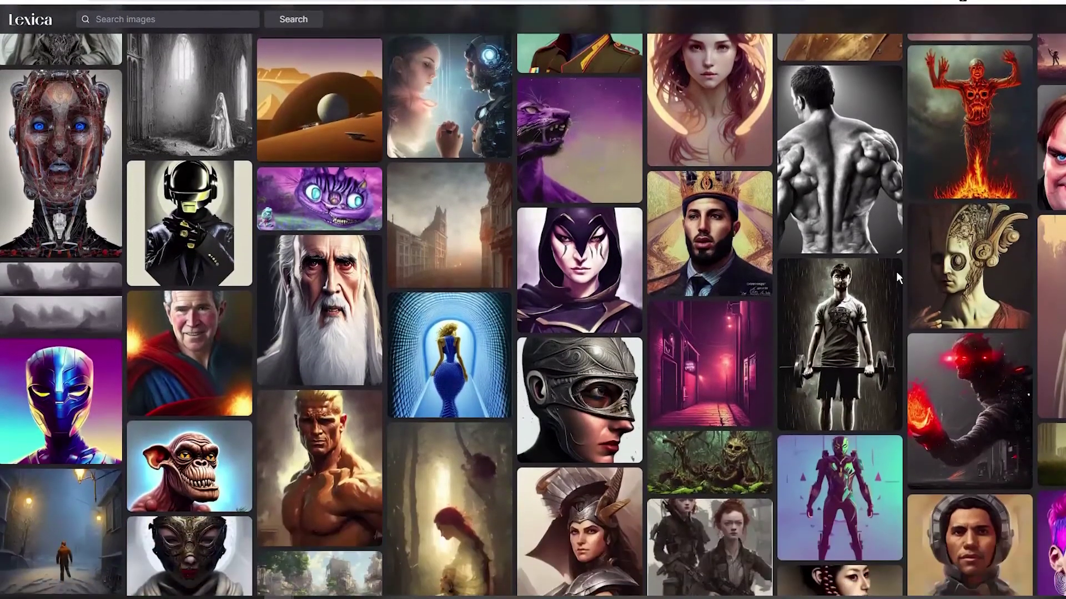
{"action": "scroll", "coordinate": [866, 256], "scroll_direction": "down", "scroll_amount": 3}
{"action": "left_click", "coordinate": [839, 231]}
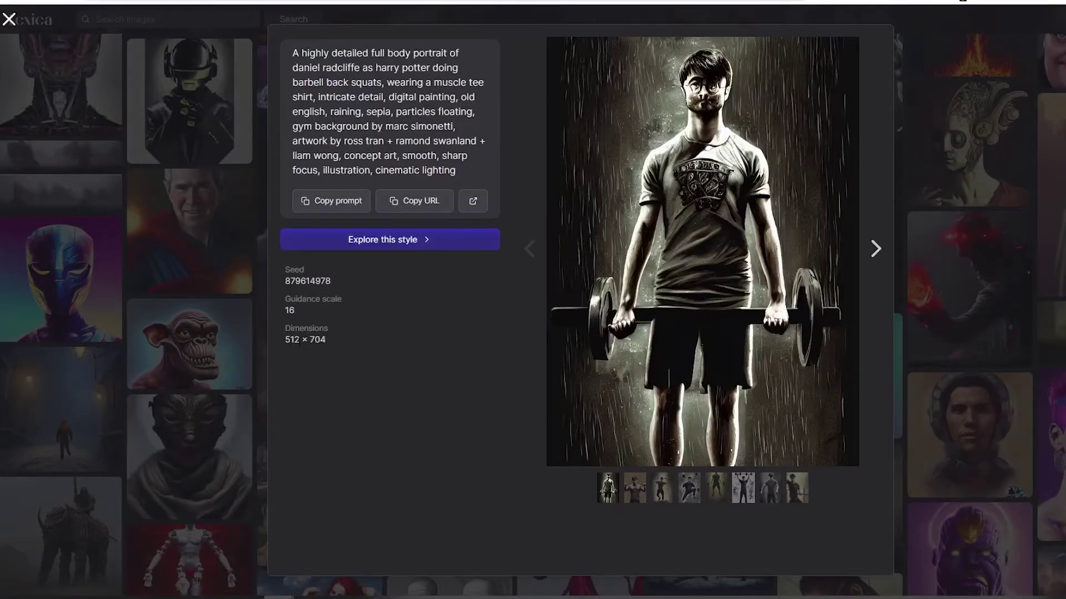
{"action": "left_click", "coordinate": [961, 191]}
{"action": "scroll", "coordinate": [916, 183], "scroll_direction": "down", "scroll_amount": 3}
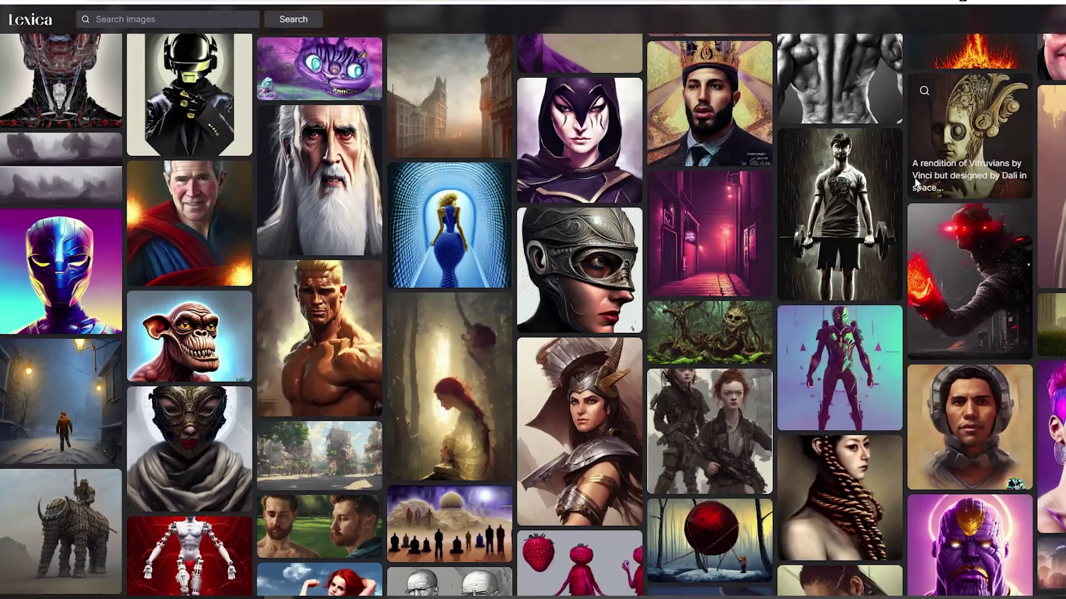
{"action": "mouse_move", "coordinate": [917, 184]}
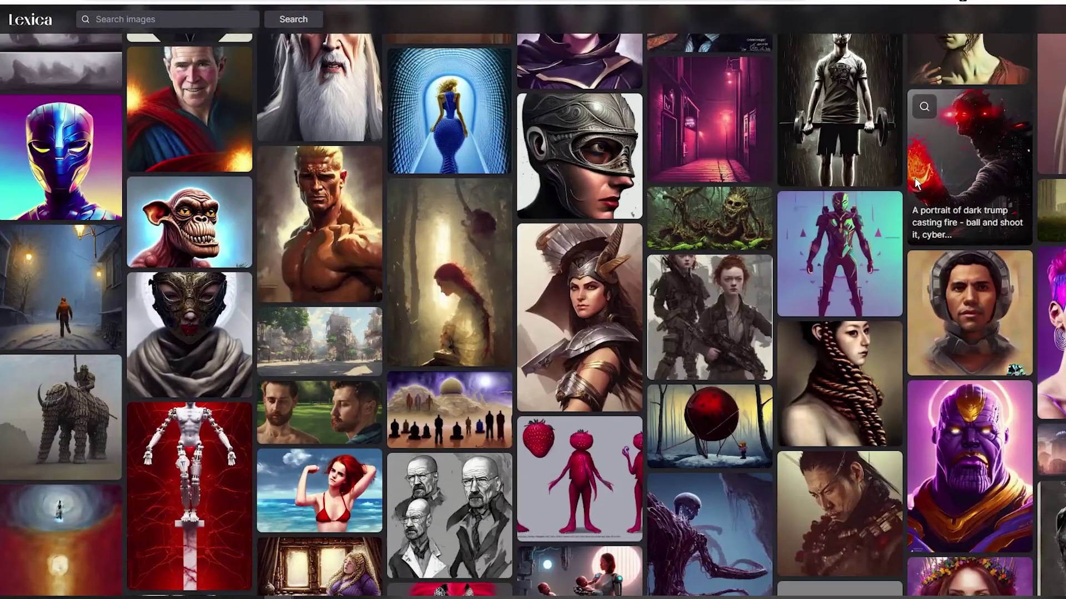
{"action": "scroll", "coordinate": [916, 183], "scroll_direction": "down", "scroll_amount": 2}
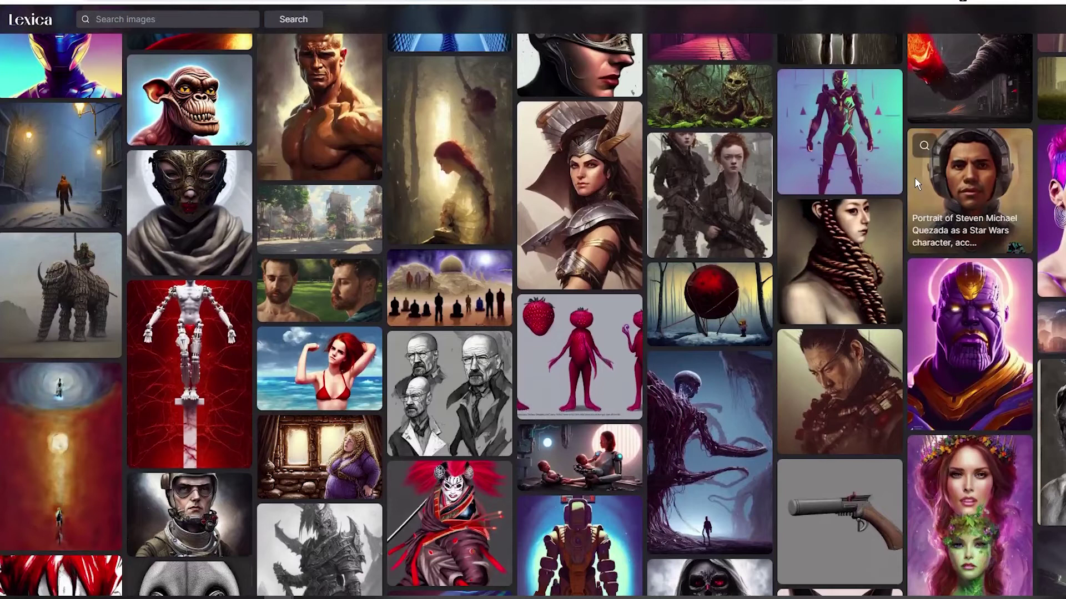
{"action": "scroll", "coordinate": [917, 184], "scroll_direction": "down", "scroll_amount": 1}
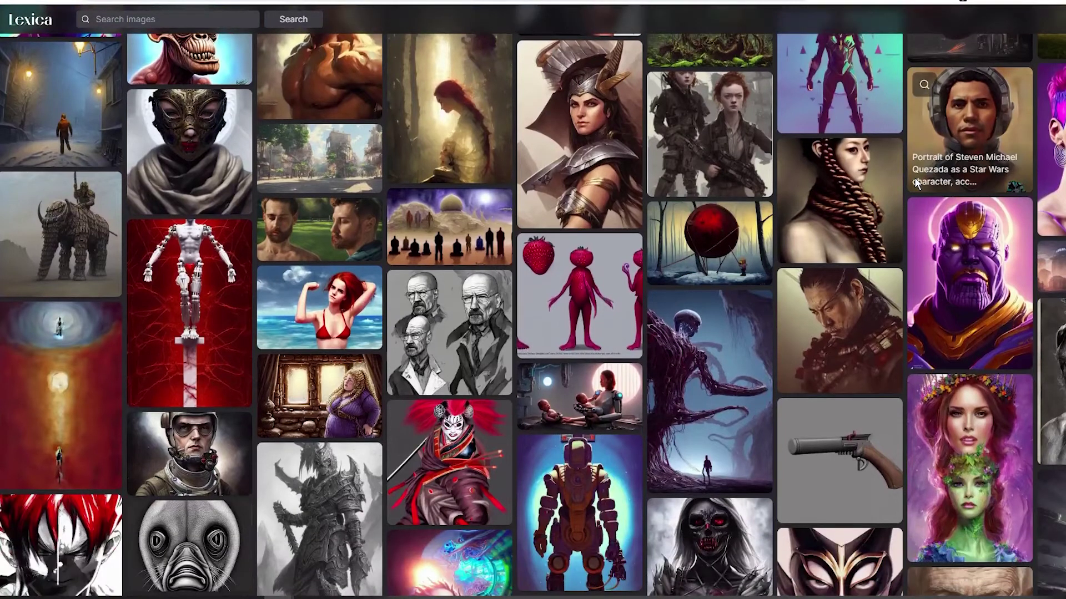
{"action": "scroll", "coordinate": [915, 184], "scroll_direction": "down", "scroll_amount": 1}
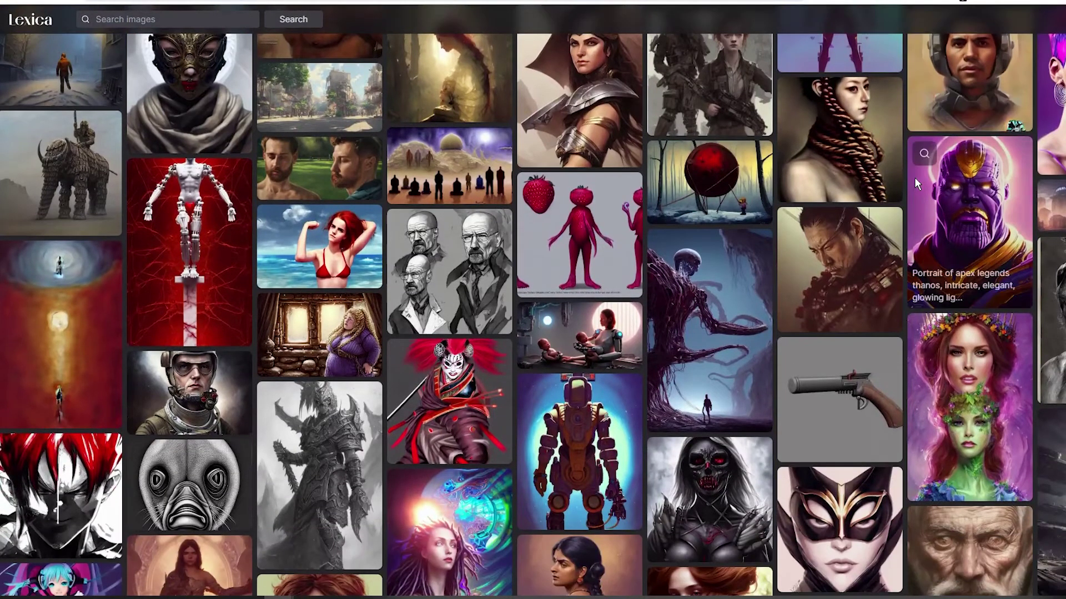
{"action": "scroll", "coordinate": [914, 178], "scroll_direction": "down", "scroll_amount": 3}
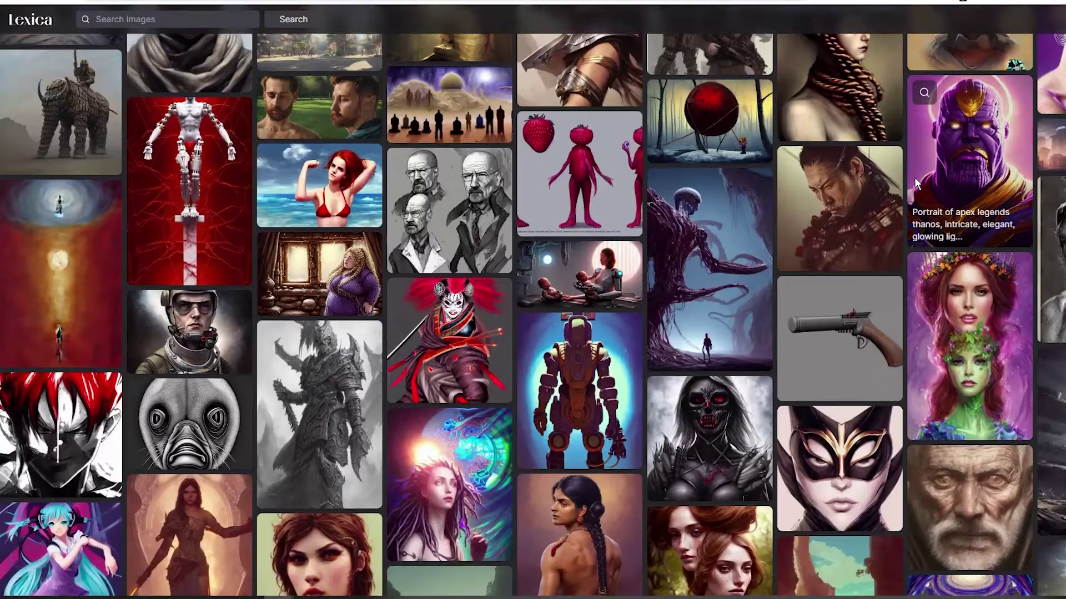
{"action": "scroll", "coordinate": [914, 177], "scroll_direction": "down", "scroll_amount": 3}
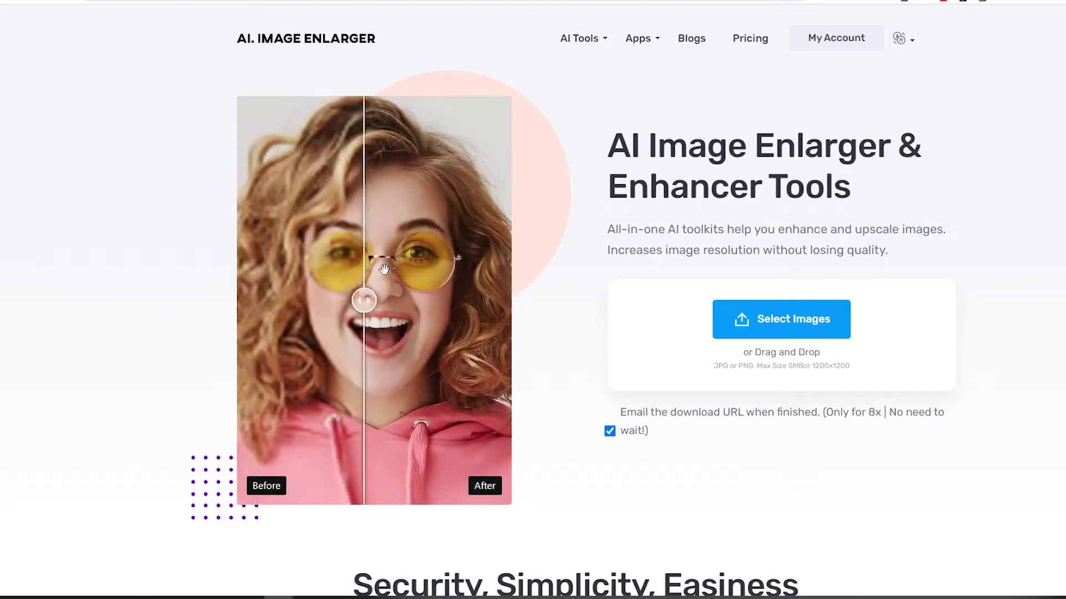
Go to Pricing and compare yearly and monthly prices for the Free, Premium and Advanced plans.
{"action": "left_click", "coordinate": [732, 44]}
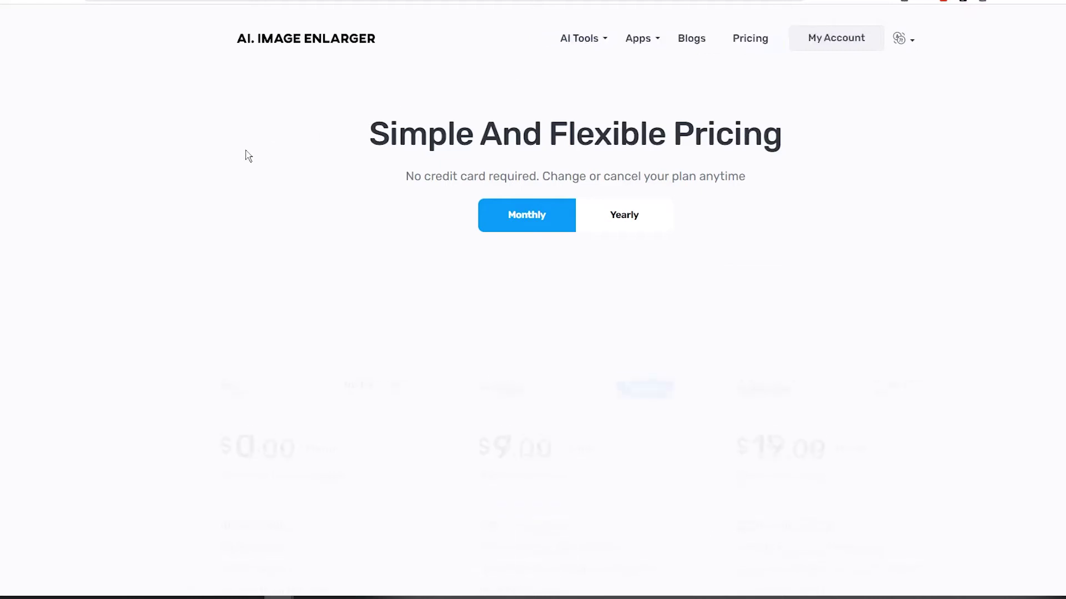
{"action": "scroll", "coordinate": [248, 156], "scroll_direction": "down", "scroll_amount": 2}
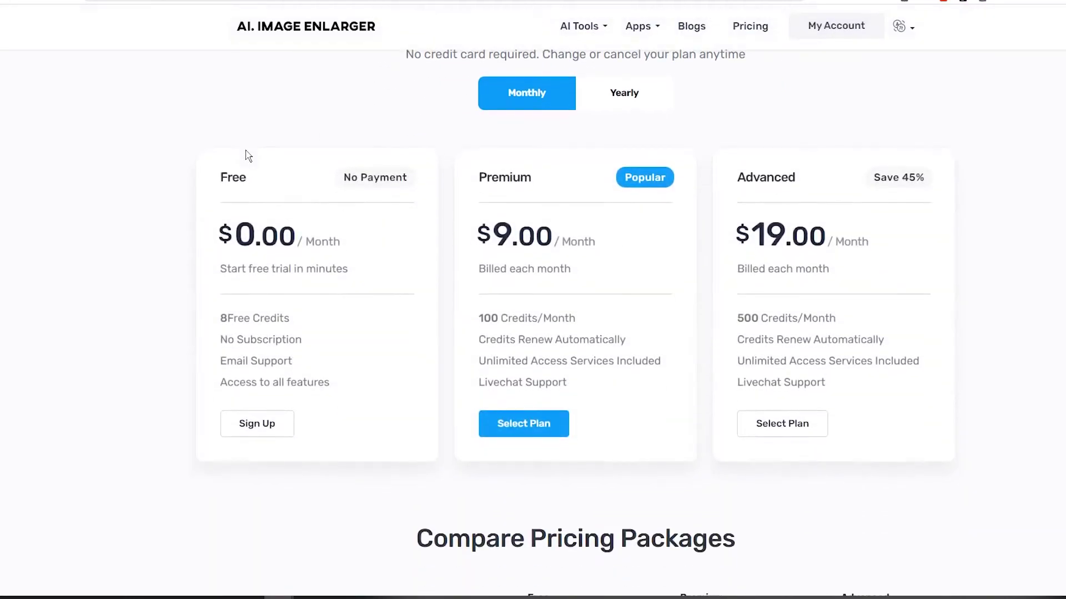
{"action": "scroll", "coordinate": [248, 155], "scroll_direction": "up", "scroll_amount": 1}
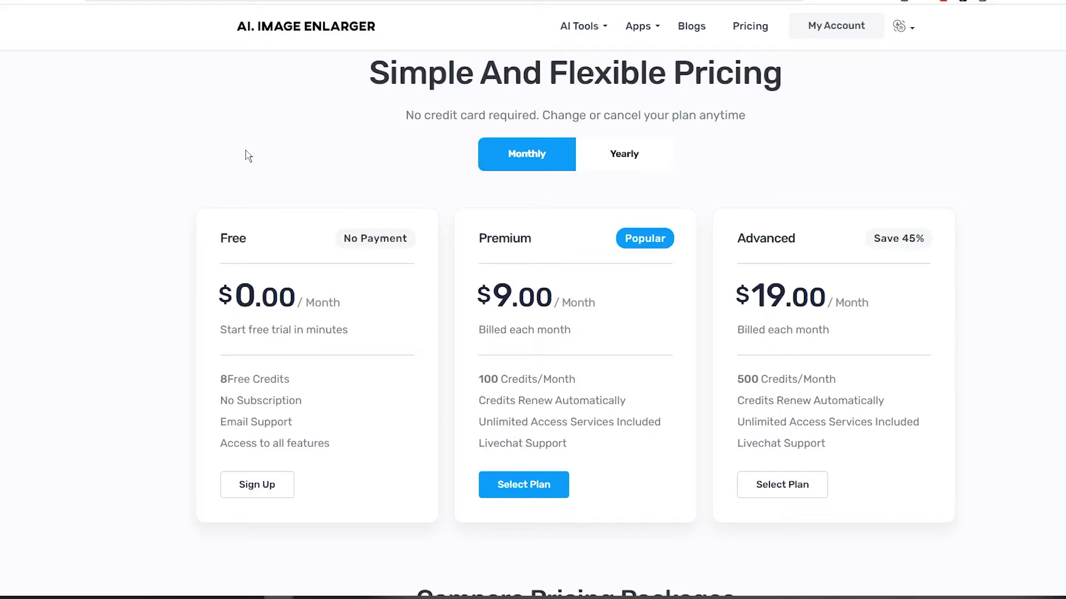
{"action": "left_click", "coordinate": [652, 161]}
{"action": "left_click", "coordinate": [518, 161]}
{"action": "scroll", "coordinate": [291, 135], "scroll_direction": "up", "scroll_amount": 1}
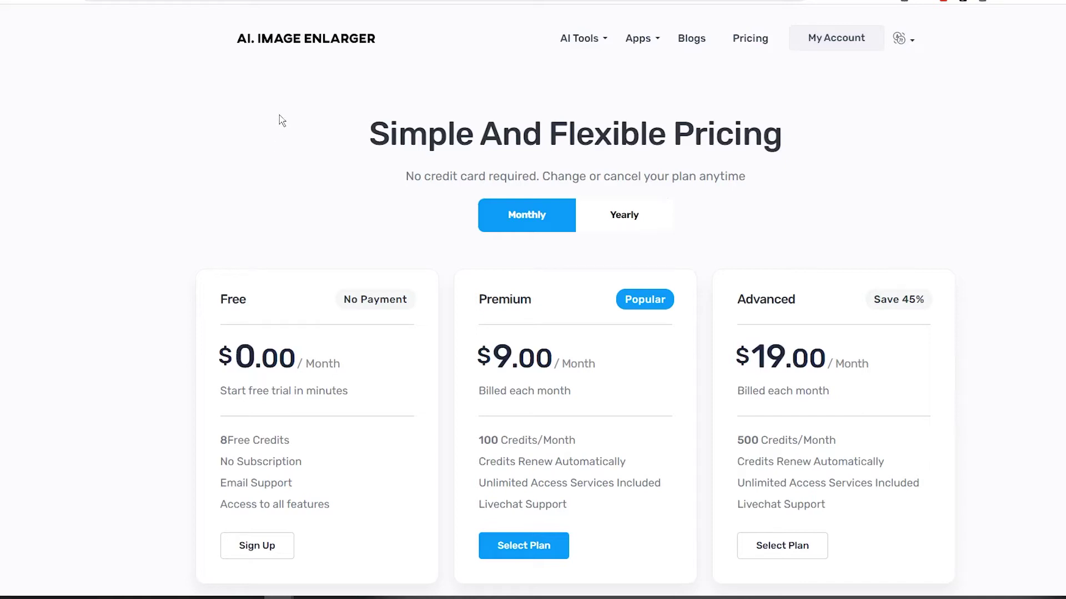
{"action": "scroll", "coordinate": [279, 115], "scroll_direction": "down", "scroll_amount": 1}
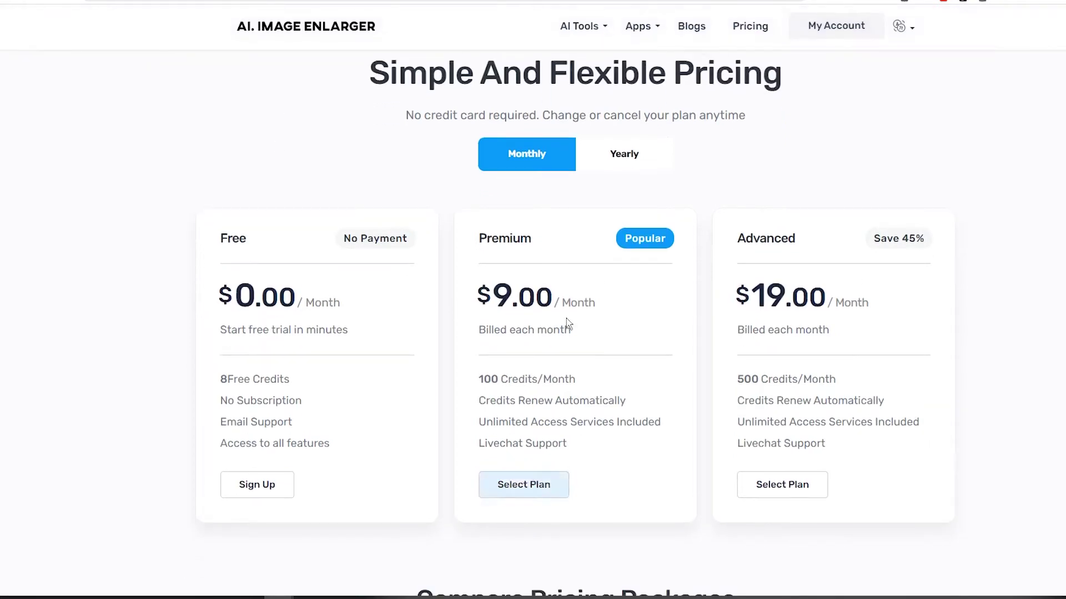
View the yearly prices ($49.00 and $69.00), then switch back to monthly pricing.
{"action": "left_click", "coordinate": [617, 160]}
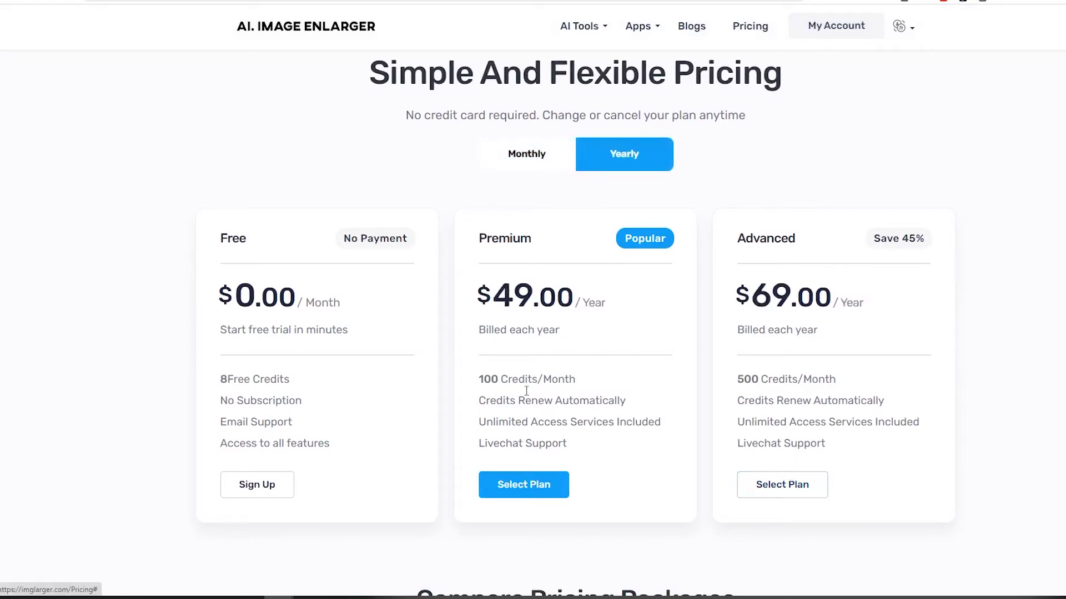
{"action": "left_click", "coordinate": [519, 167]}
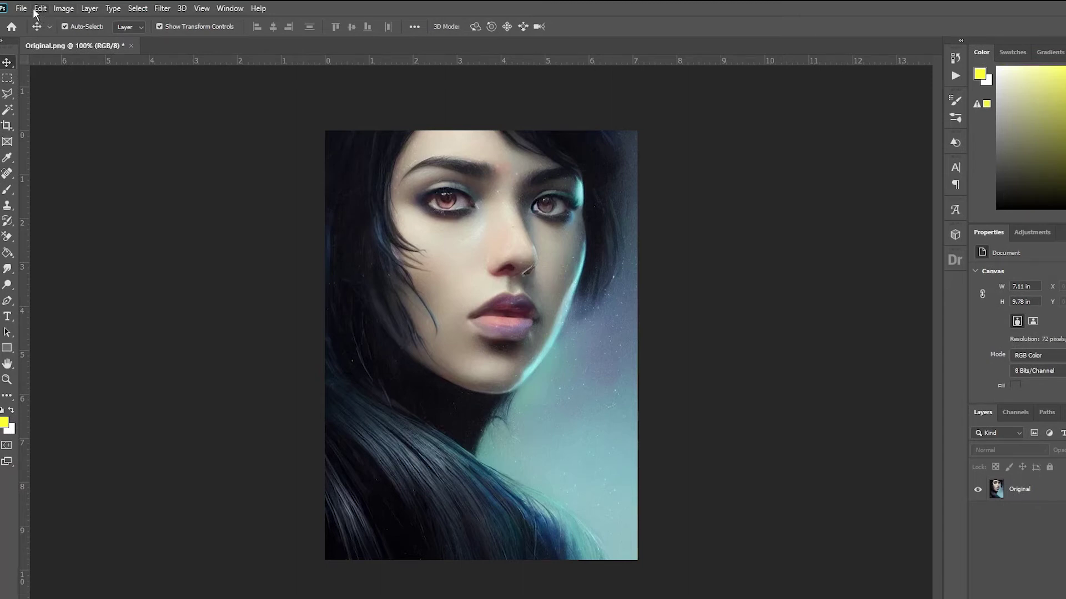
Enable Preserve Details 2.0 under Technology Previews in the preferences and confirm.
{"action": "left_click", "coordinate": [40, 8]}
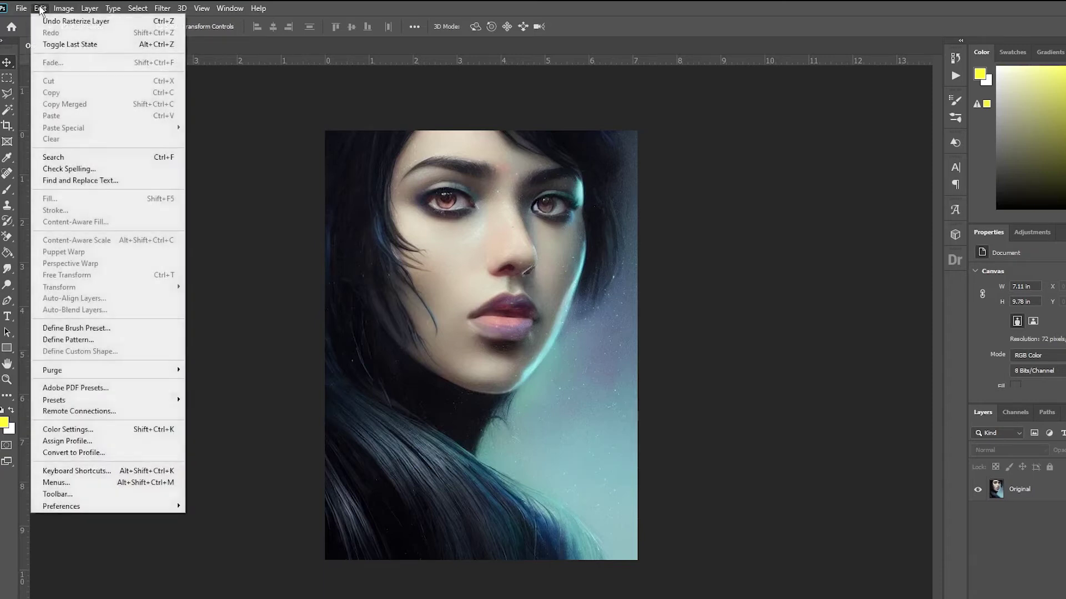
{"action": "mouse_move", "coordinate": [100, 506]}
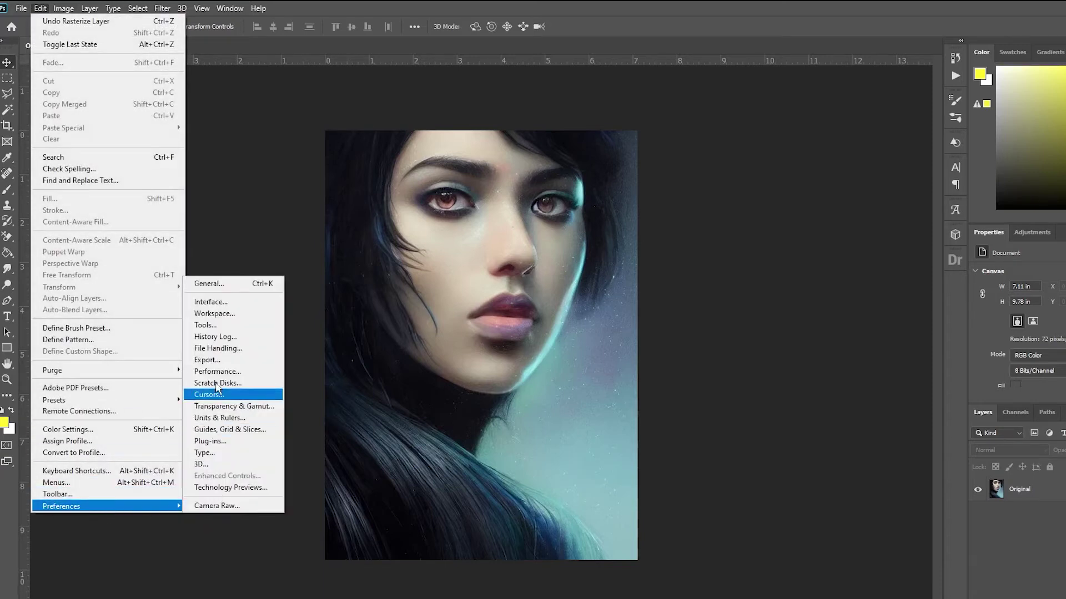
{"action": "left_click", "coordinate": [220, 285]}
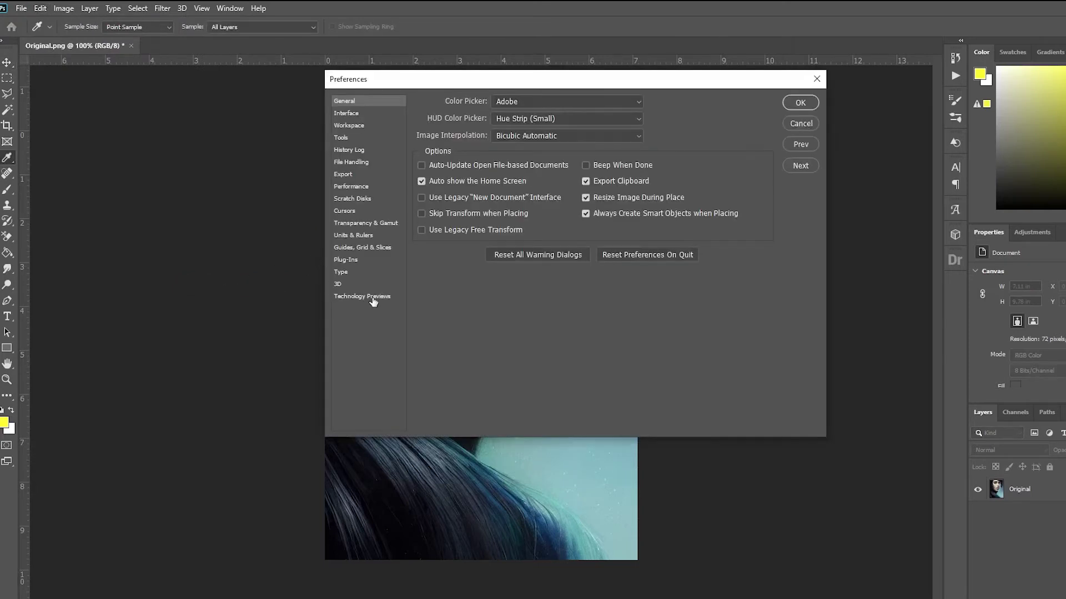
{"action": "left_click", "coordinate": [372, 300]}
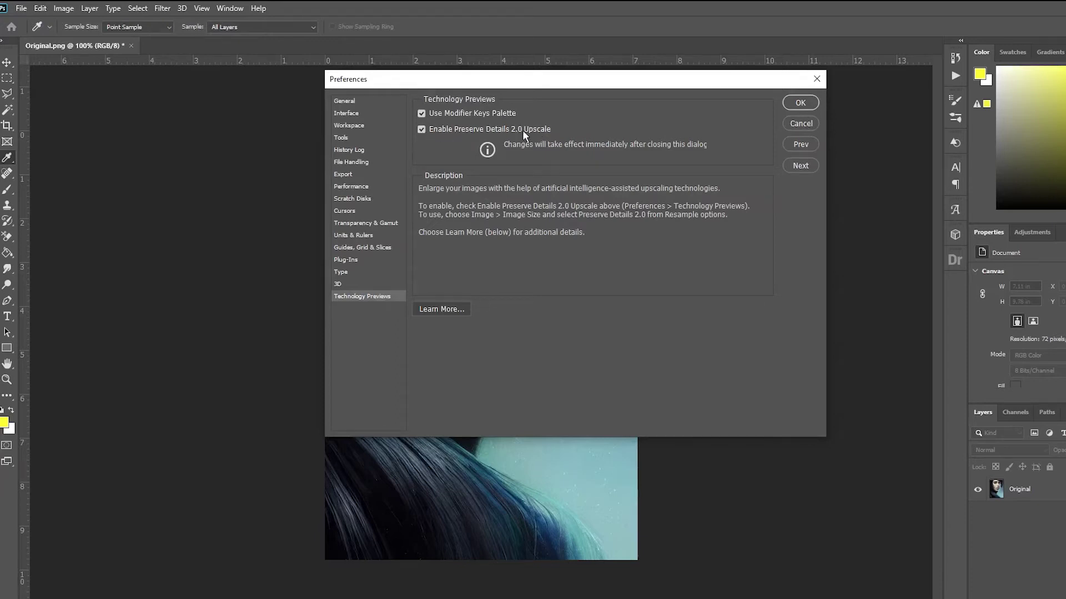
{"action": "left_click", "coordinate": [800, 103]}
{"action": "key", "text": "v"}
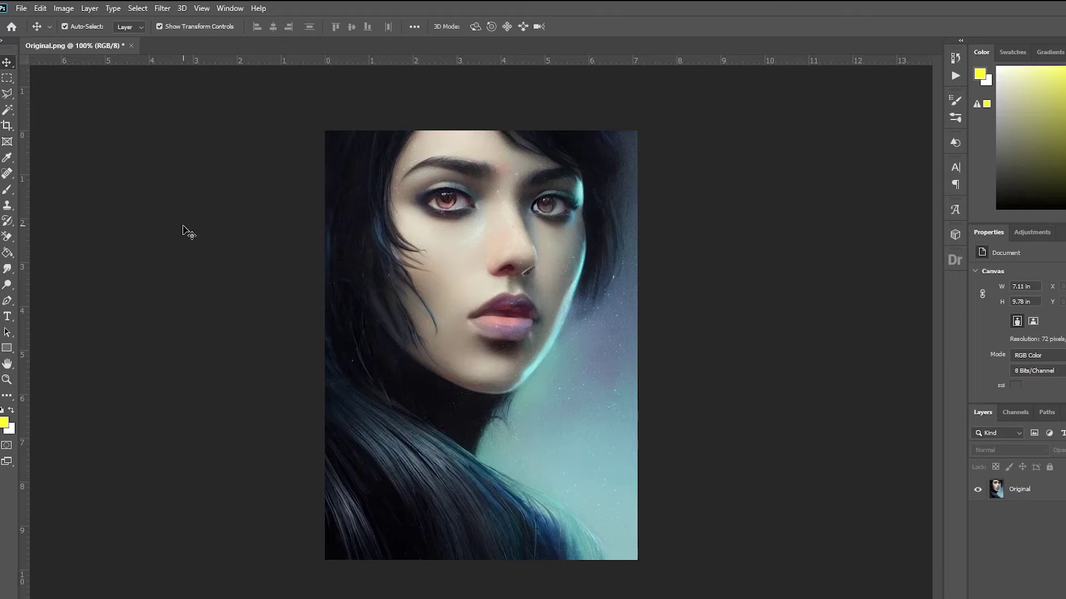
Open Image Size for the 512 × 704 px portrait and check the preview and dimension units.
{"action": "left_click", "coordinate": [64, 11]}
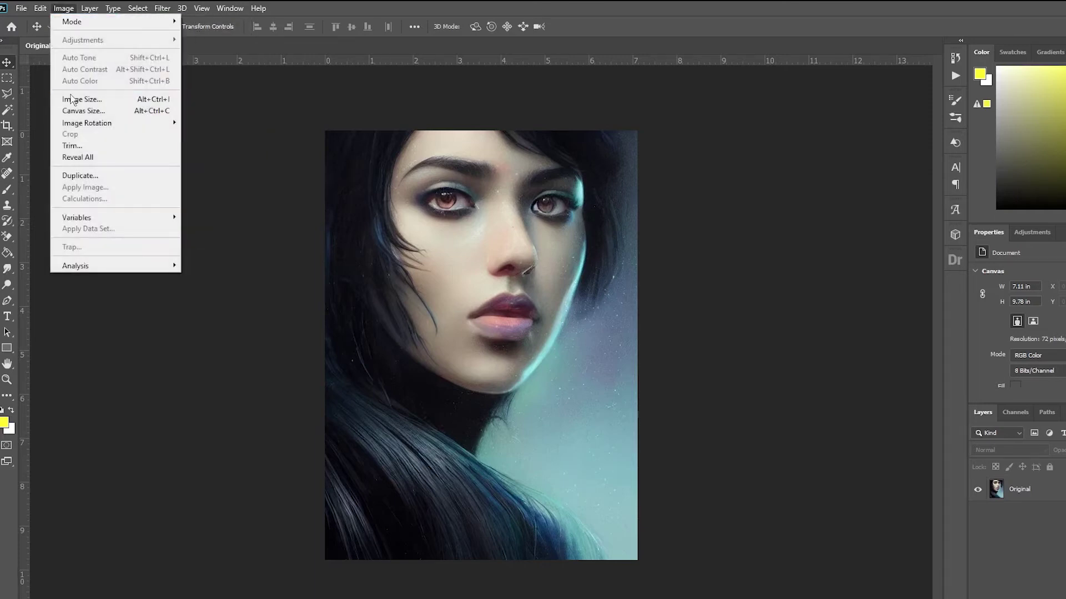
{"action": "left_click", "coordinate": [116, 102]}
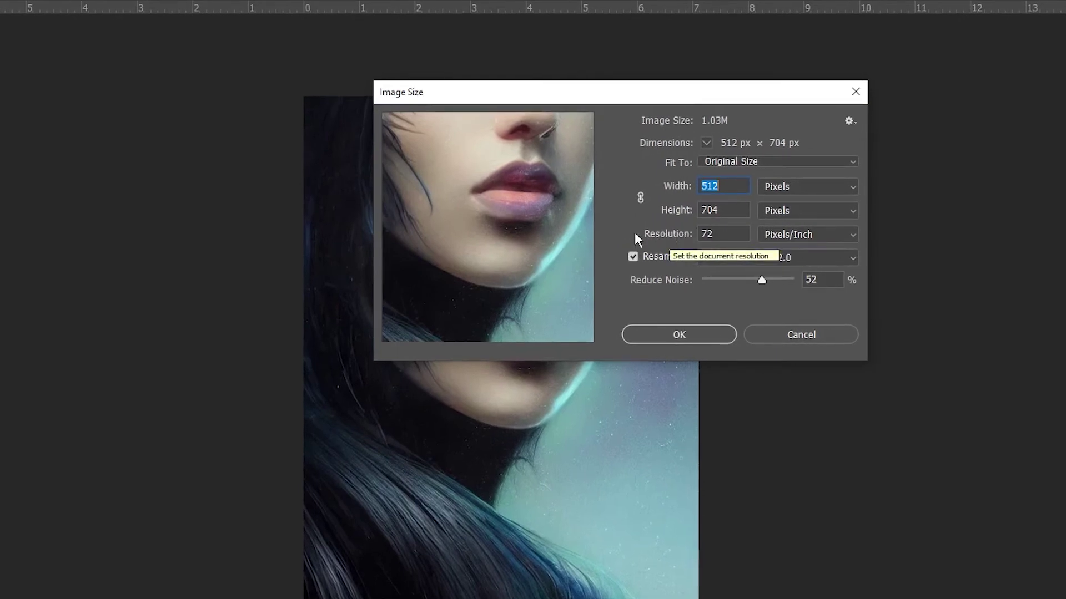
{"action": "left_click_drag", "start_coordinate": [521, 133], "coordinate": [516, 244]}
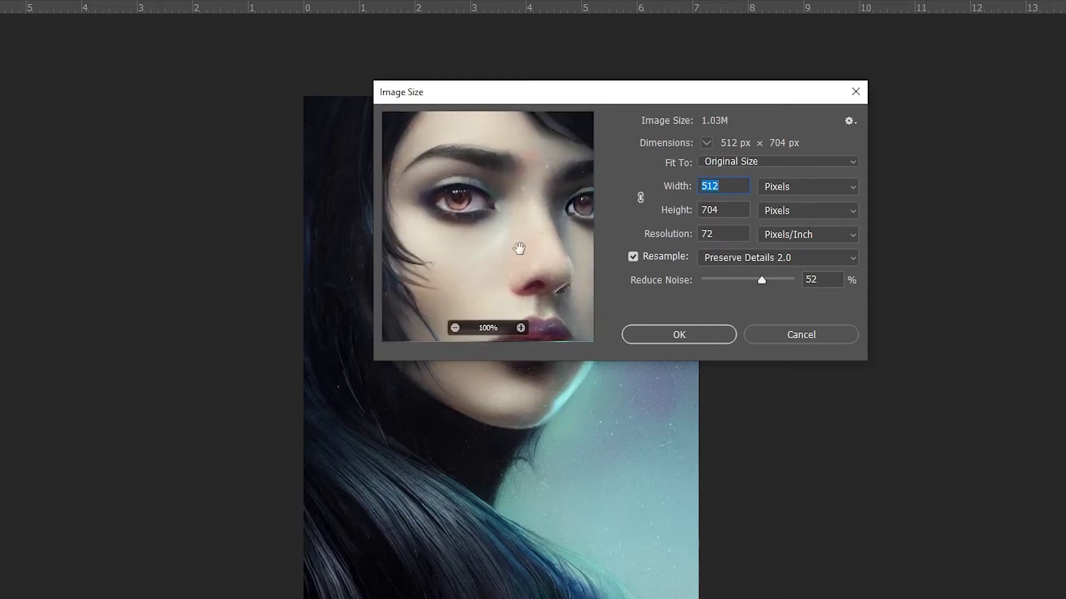
{"action": "left_click", "coordinate": [724, 234]}
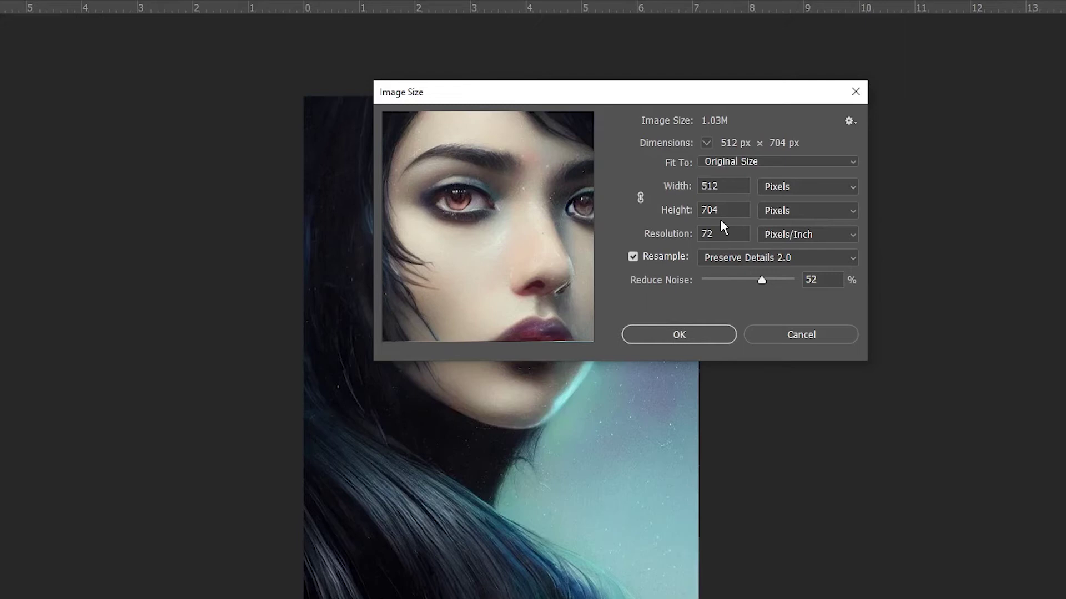
{"action": "left_click", "coordinate": [706, 143]}
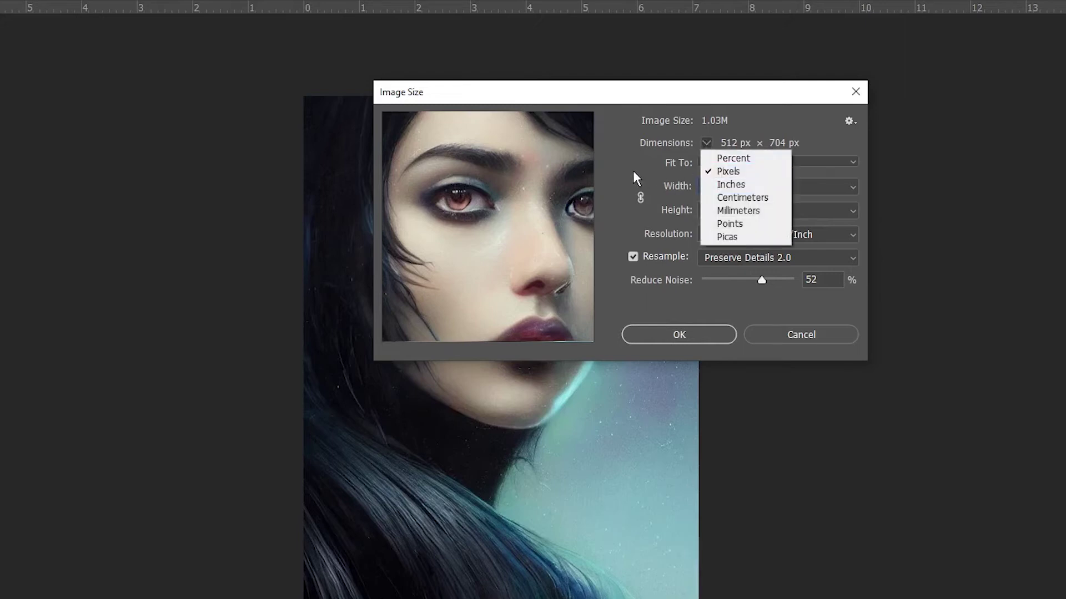
Enter resolution 300 ppi, width 6000 and height 8000 px.
{"action": "key", "text": "Escape"}
{"action": "left_click", "coordinate": [704, 233]}
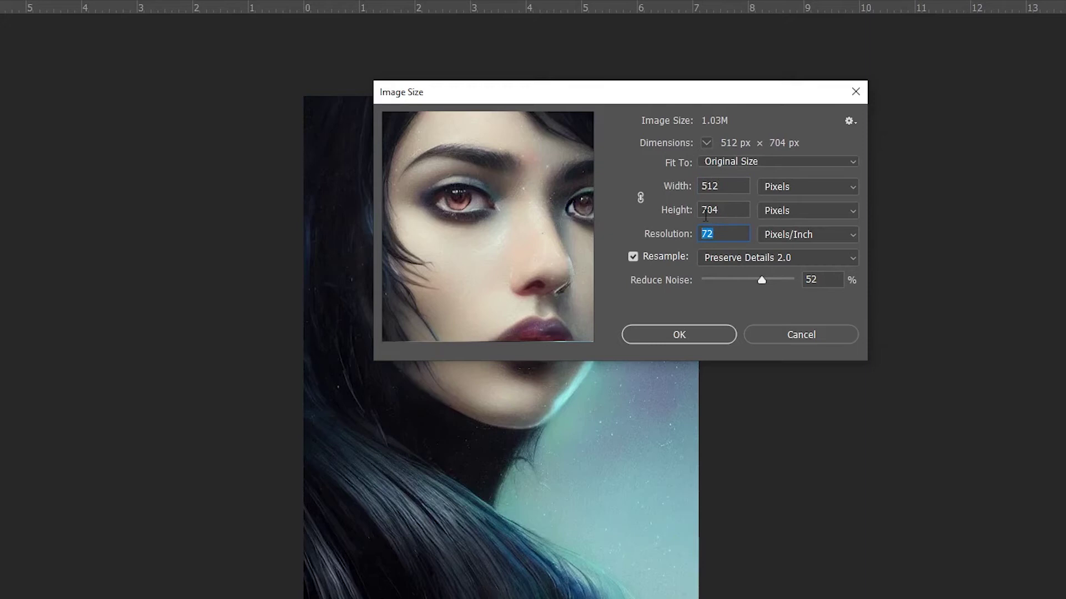
{"action": "type", "text": "30"}
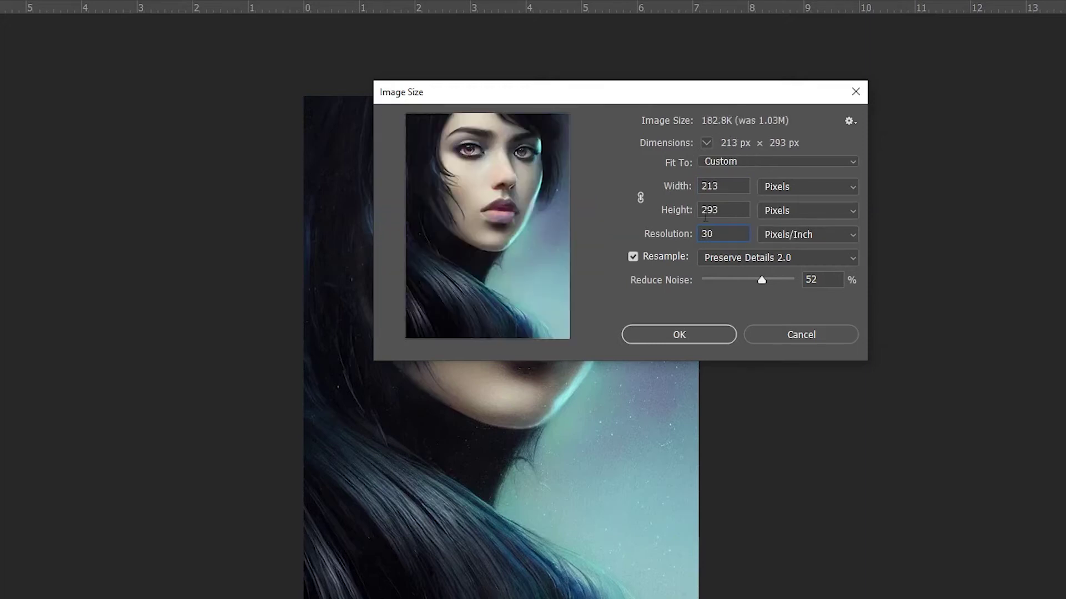
{"action": "type", "text": "0"}
{"action": "left_click_drag", "start_coordinate": [488, 204], "coordinate": [464, 255]}
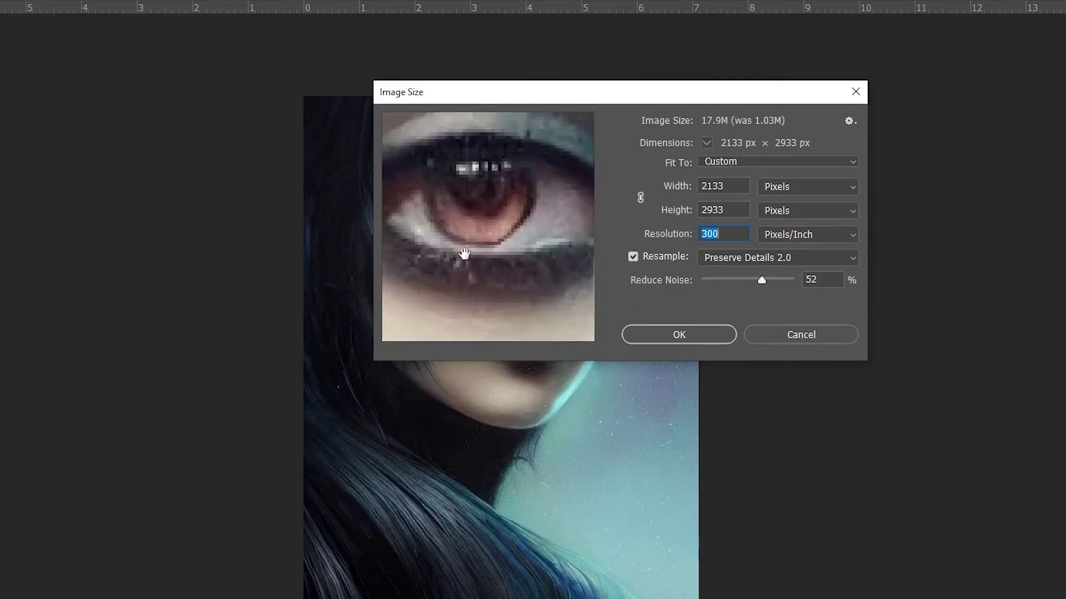
{"action": "double_click", "coordinate": [738, 183]}
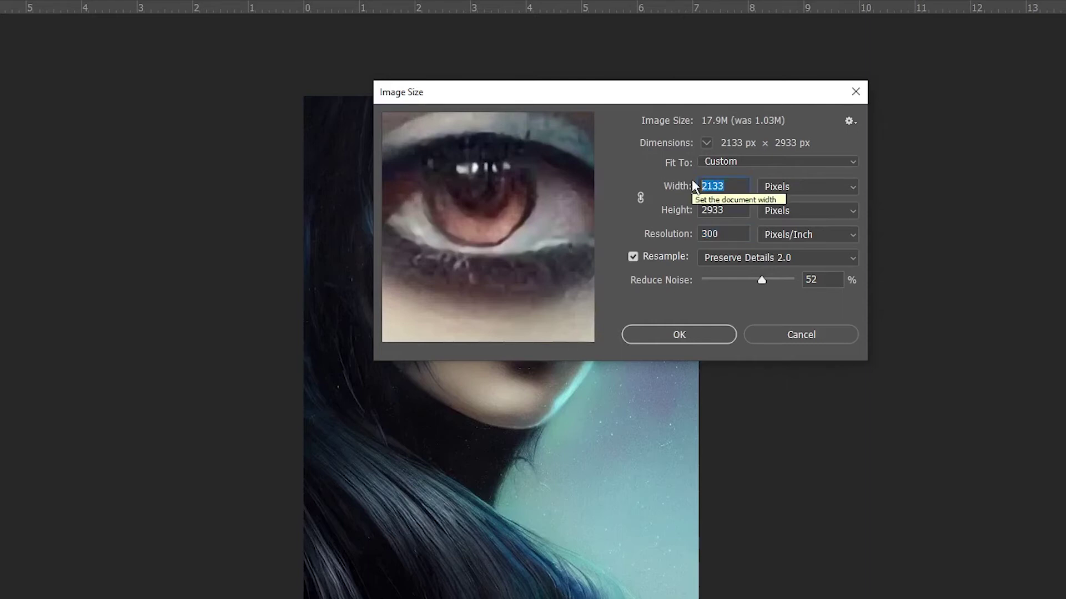
{"action": "type", "text": "8000"}
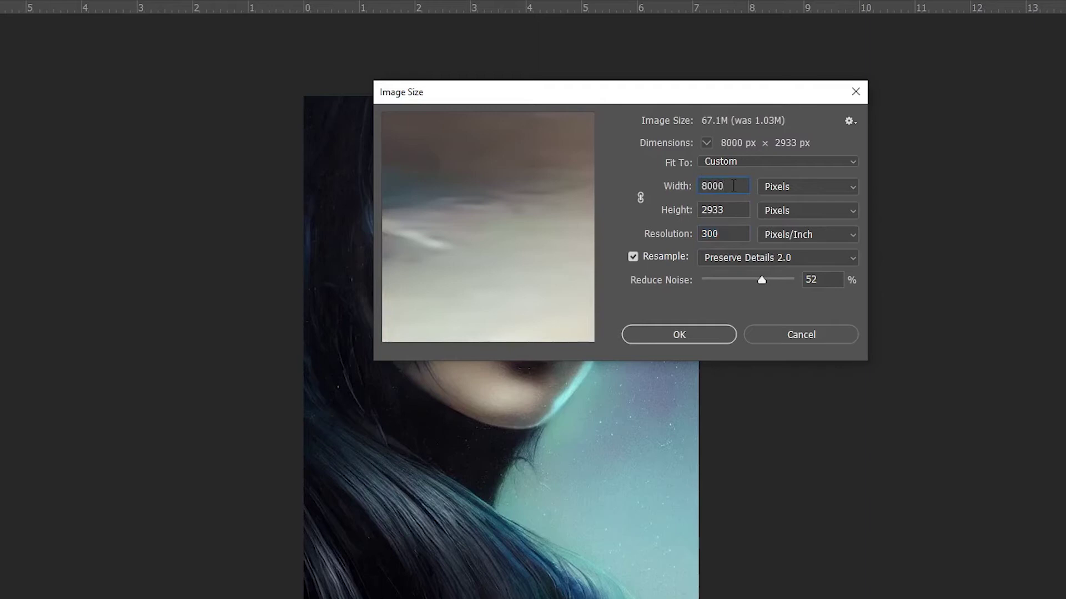
{"action": "left_click_drag", "start_coordinate": [733, 186], "coordinate": [695, 184]}
{"action": "type", "text": "600"}
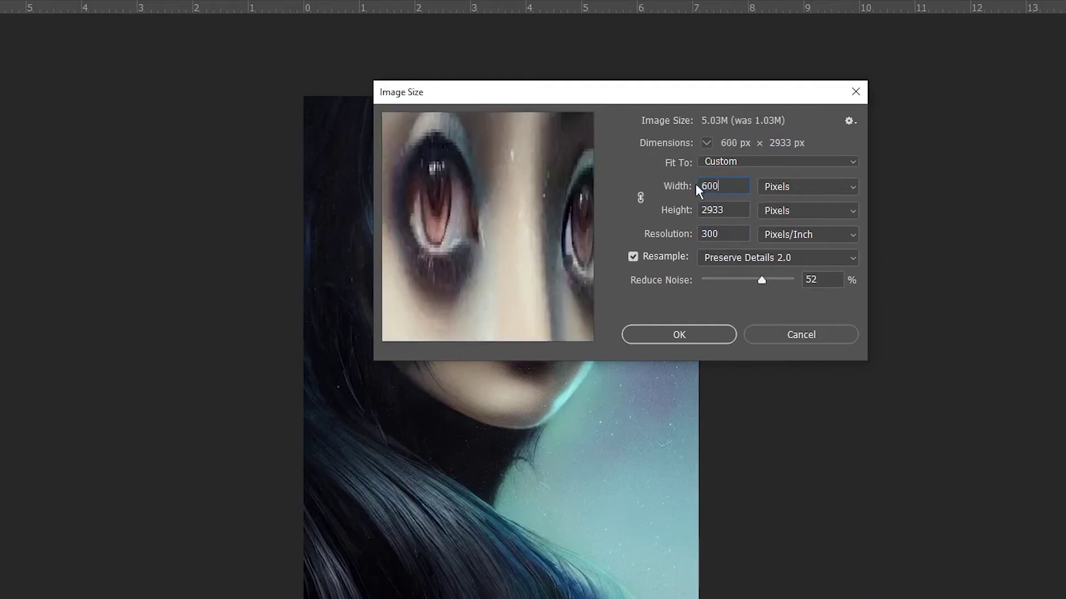
{"action": "type", "text": "0"}
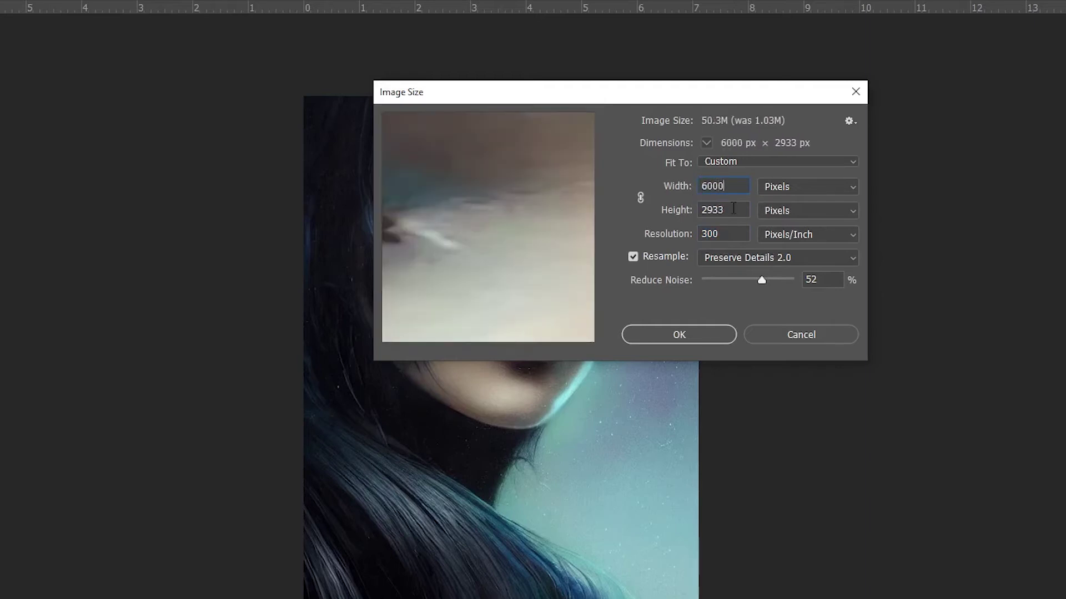
{"action": "key", "text": "Tab"}
{"action": "type", "text": "8000"}
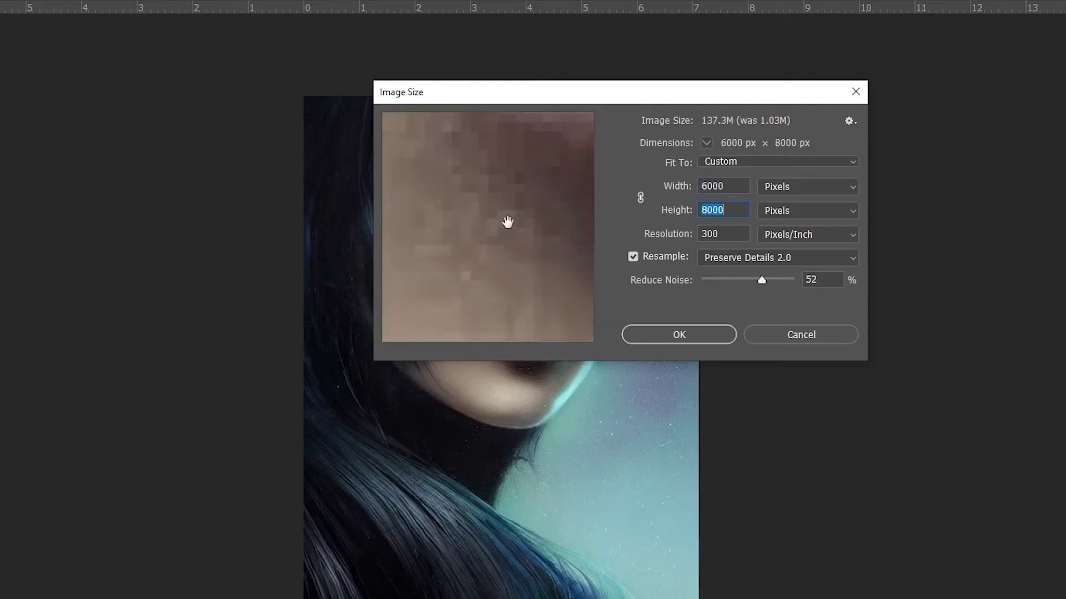
Inspect the enlarged face in the preview and keep Preserve Details 2.0 resampling.
{"action": "left_click_drag", "start_coordinate": [507, 221], "coordinate": [497, 298]}
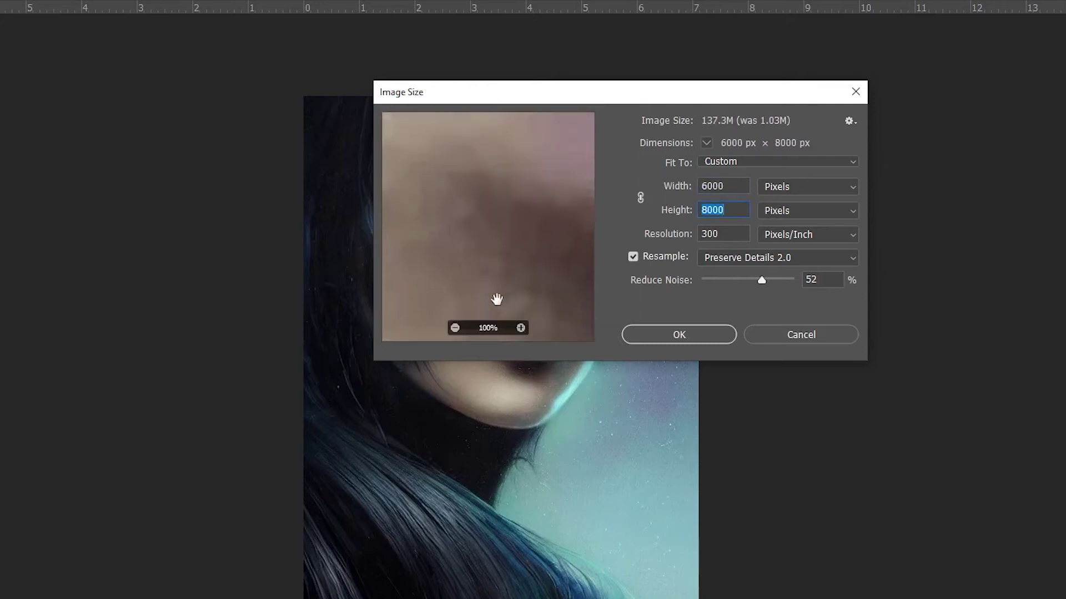
{"action": "left_click", "coordinate": [454, 328]}
{"action": "left_click", "coordinate": [454, 328]}
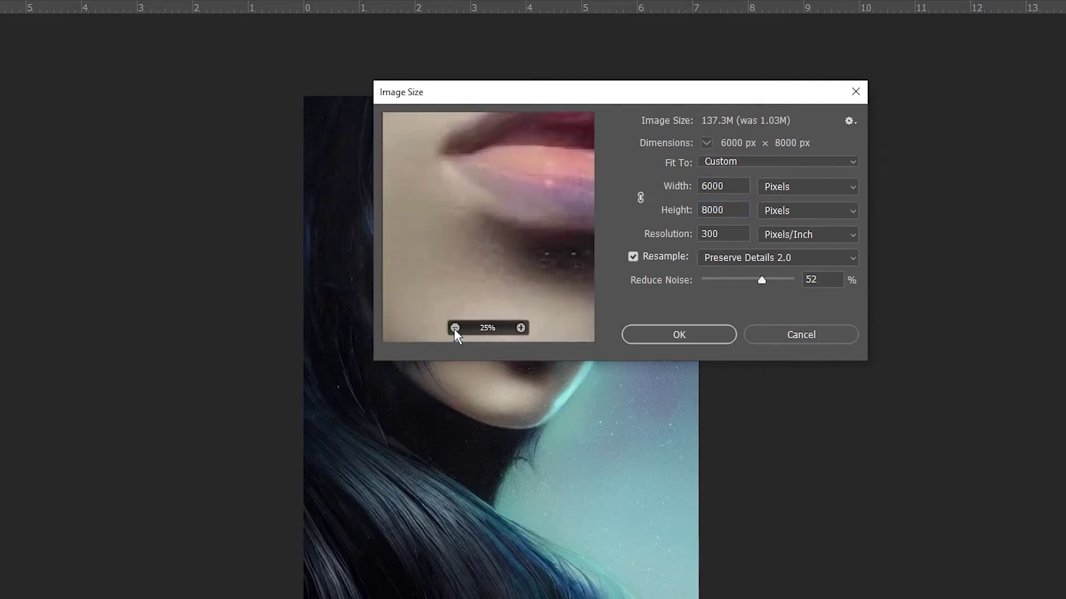
{"action": "left_click_drag", "start_coordinate": [459, 178], "coordinate": [468, 299]}
{"action": "left_click_drag", "start_coordinate": [476, 202], "coordinate": [482, 252]}
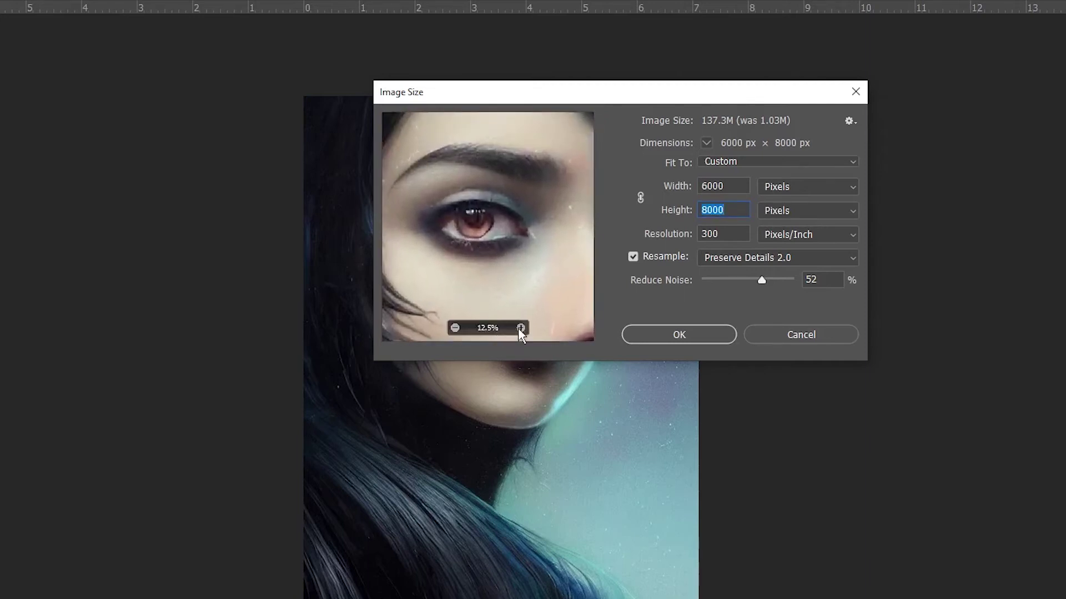
{"action": "left_click", "coordinate": [520, 328]}
{"action": "left_click", "coordinate": [721, 259]}
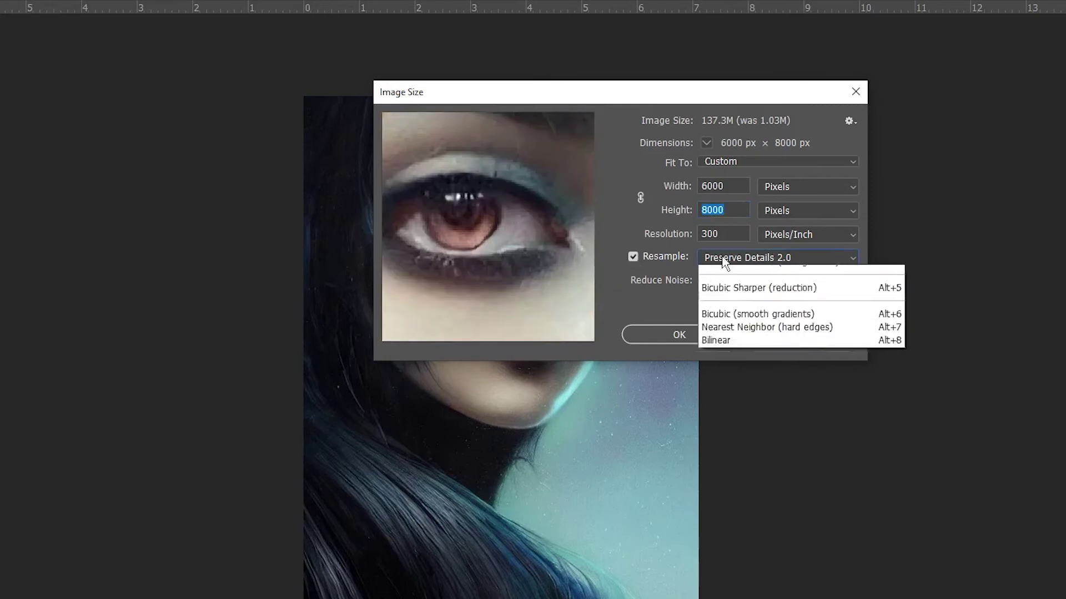
{"action": "left_click", "coordinate": [733, 309]}
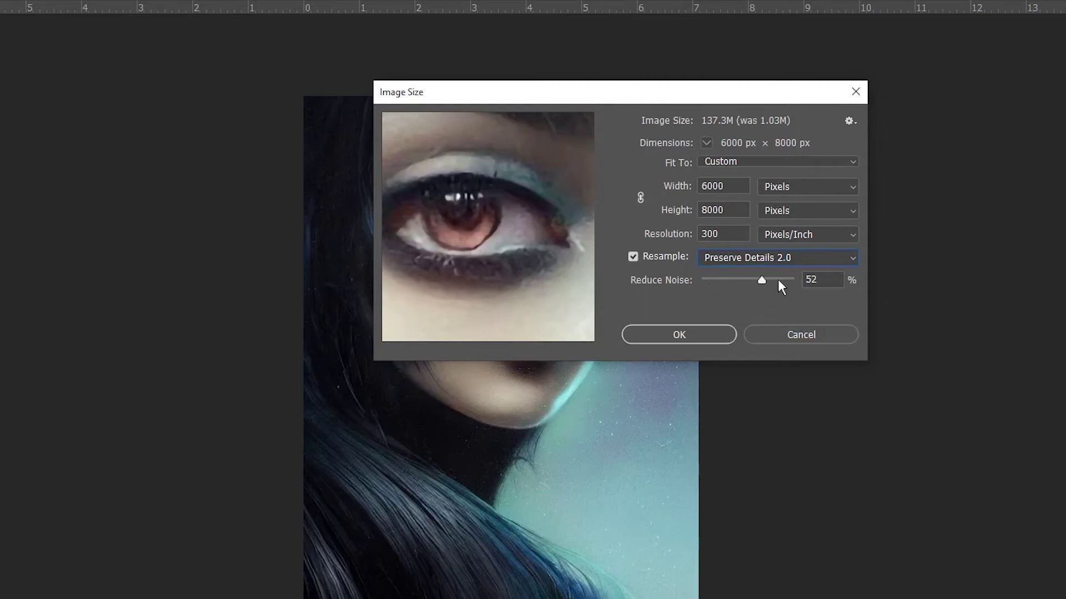
Centre the eye in the preview and turn noise reduction down to 0%.
{"action": "left_click_drag", "start_coordinate": [505, 257], "coordinate": [565, 264]}
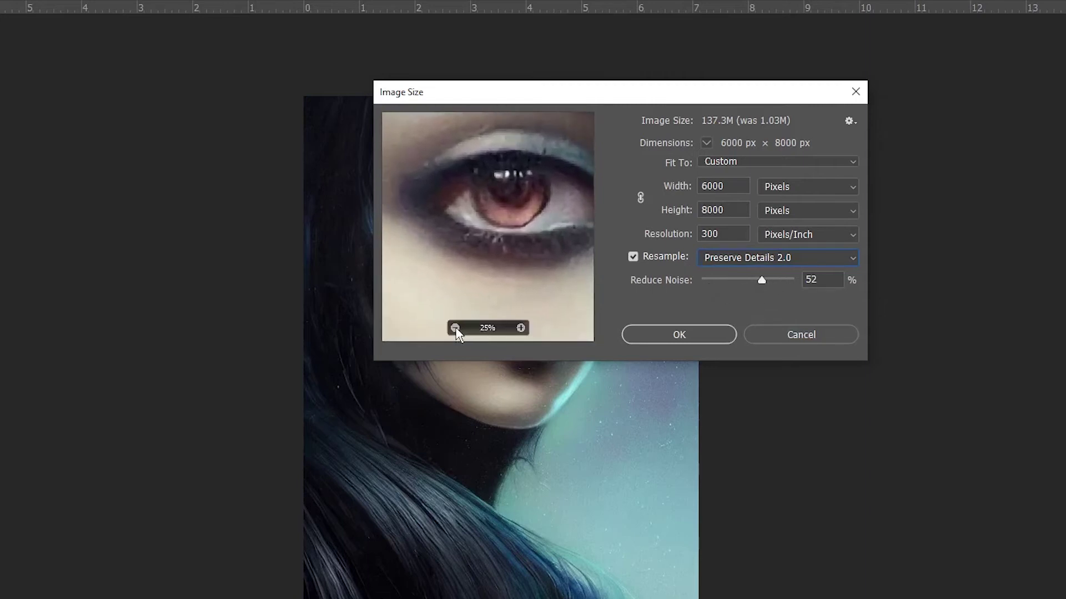
{"action": "left_click", "coordinate": [455, 328]}
{"action": "left_click_drag", "start_coordinate": [451, 226], "coordinate": [497, 257]}
{"action": "left_click_drag", "start_coordinate": [464, 292], "coordinate": [430, 294]}
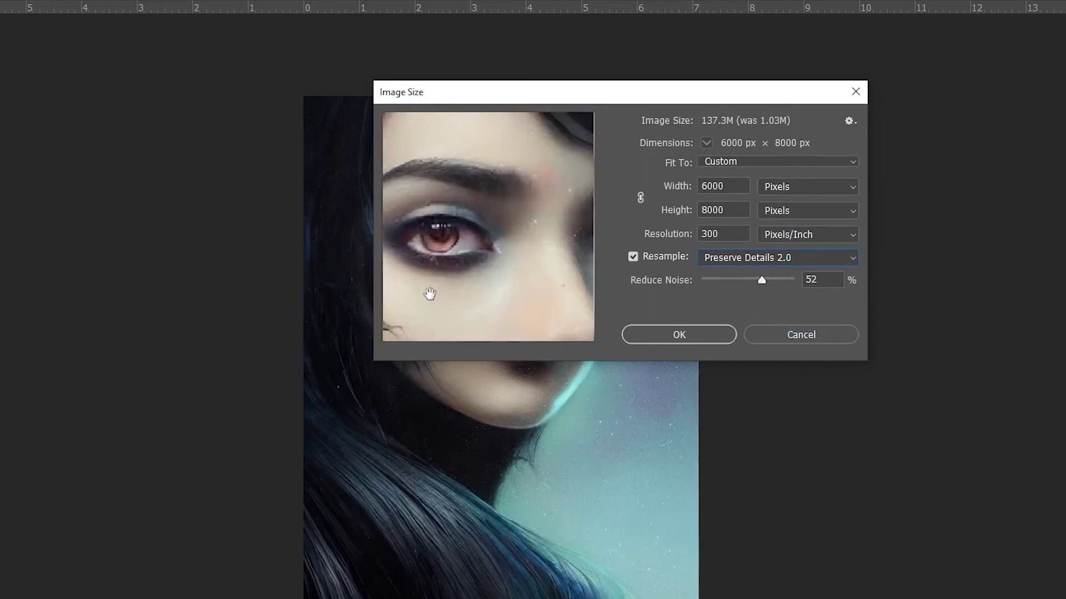
{"action": "left_click", "coordinate": [352, 292]}
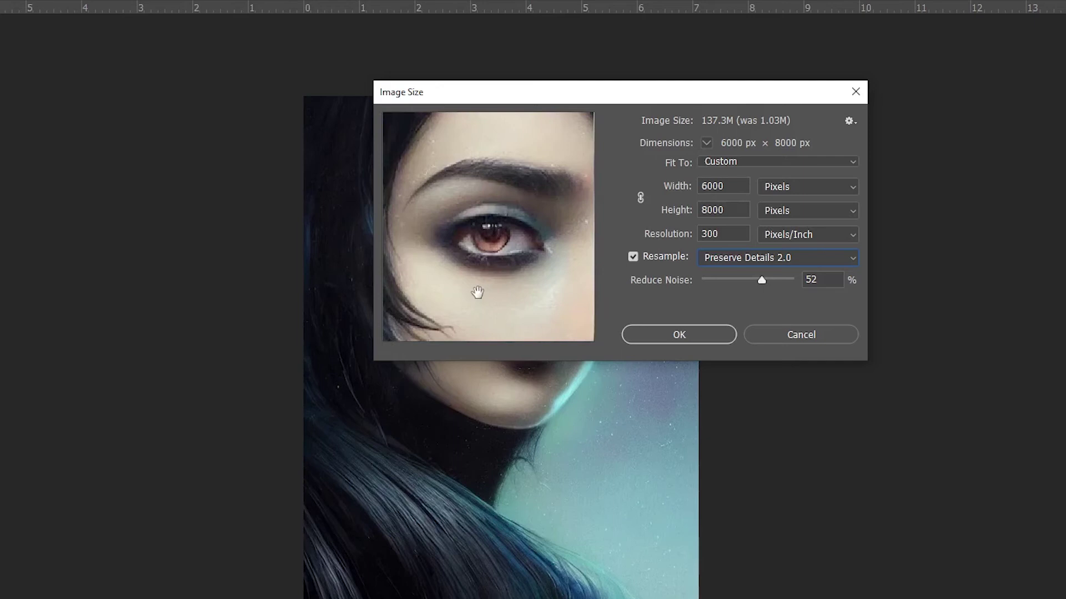
{"action": "mouse_move", "coordinate": [502, 304]}
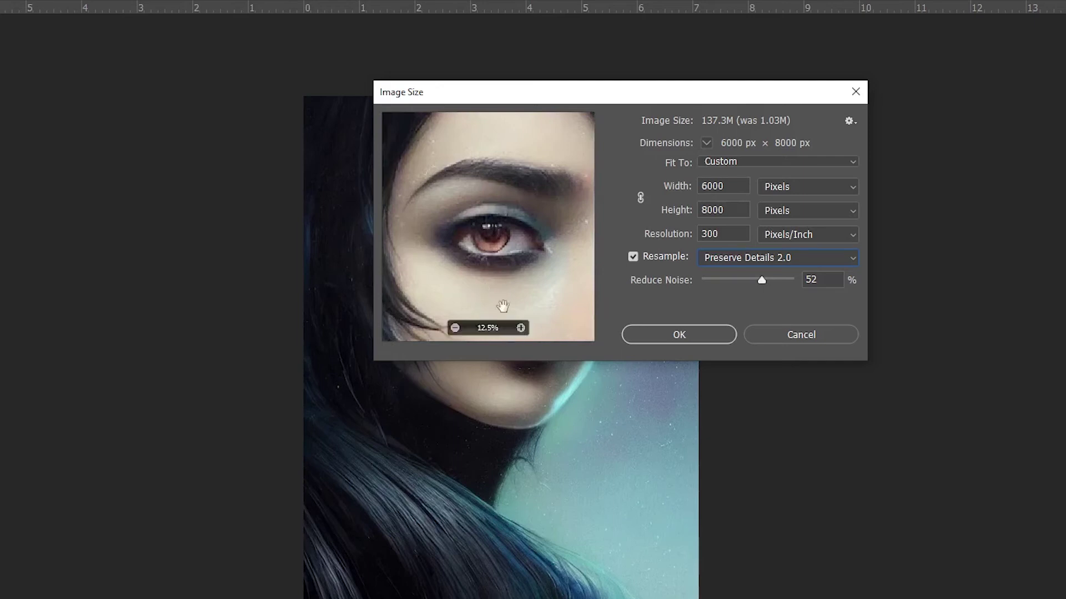
{"action": "left_click", "coordinate": [522, 329]}
{"action": "left_click_drag", "start_coordinate": [489, 254], "coordinate": [488, 222]}
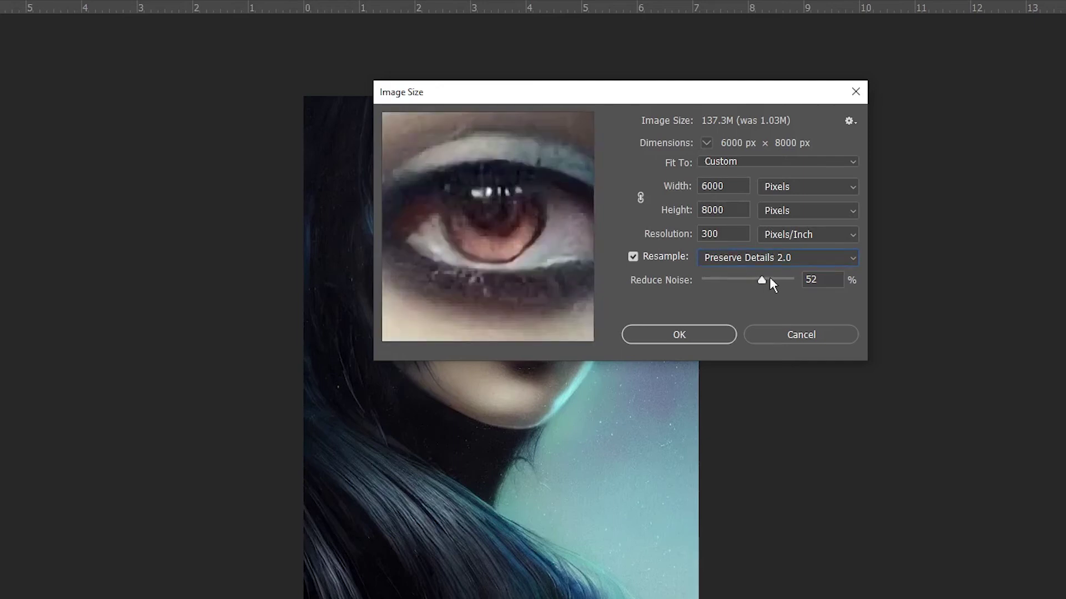
{"action": "left_click_drag", "start_coordinate": [759, 281], "coordinate": [698, 281]}
Enter 72 ppi resolution, inspect the face and eye in the preview, then reselect the resolution.
{"action": "double_click", "coordinate": [704, 233]}
{"action": "type", "text": "72"}
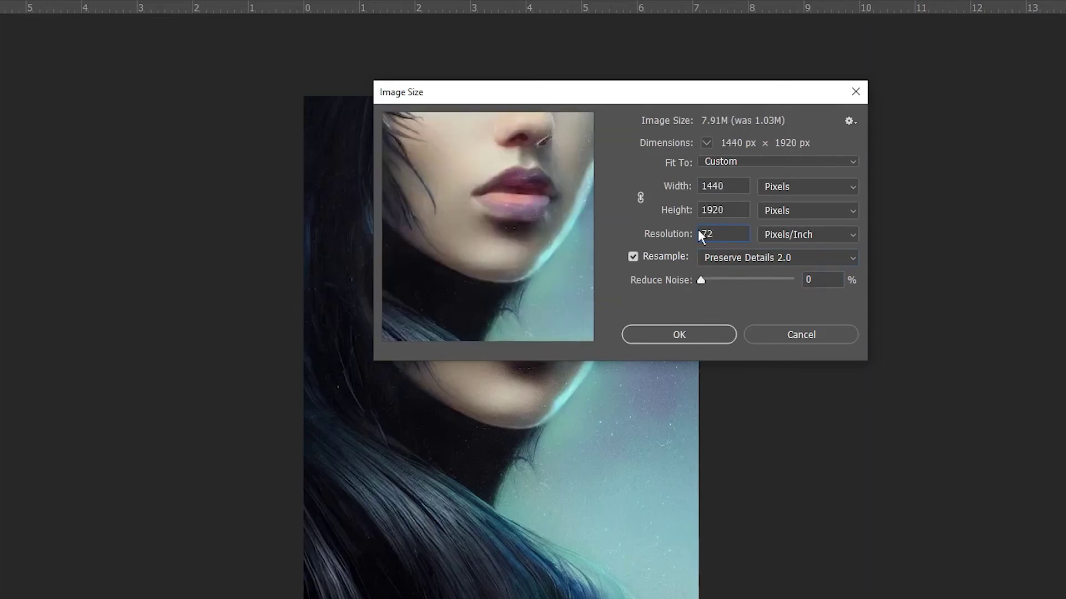
{"action": "left_click_drag", "start_coordinate": [476, 190], "coordinate": [468, 373]}
{"action": "left_click", "coordinate": [455, 328]}
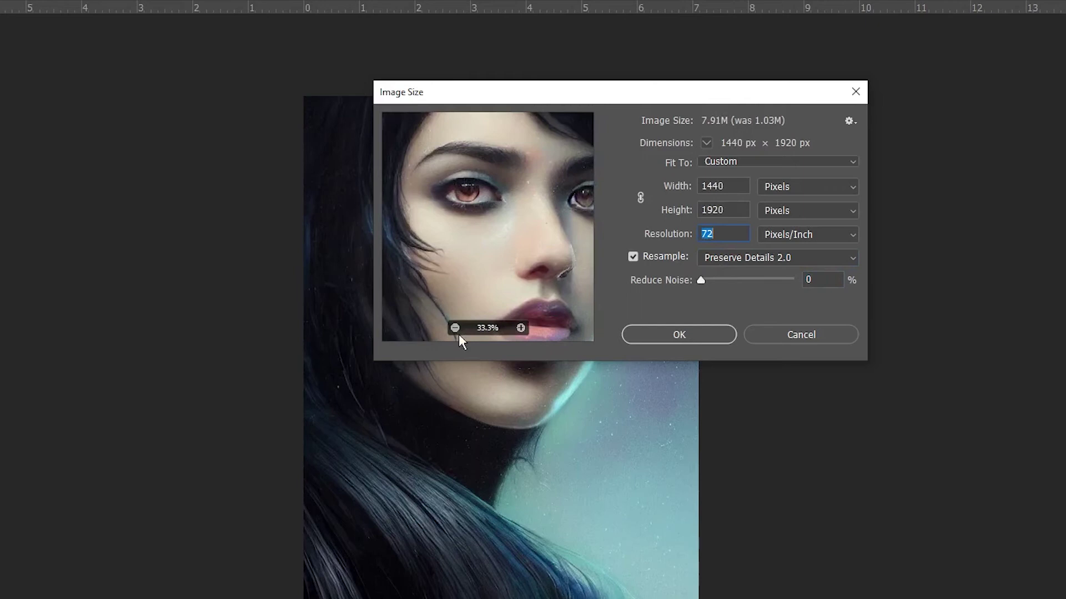
{"action": "left_click", "coordinate": [455, 328]}
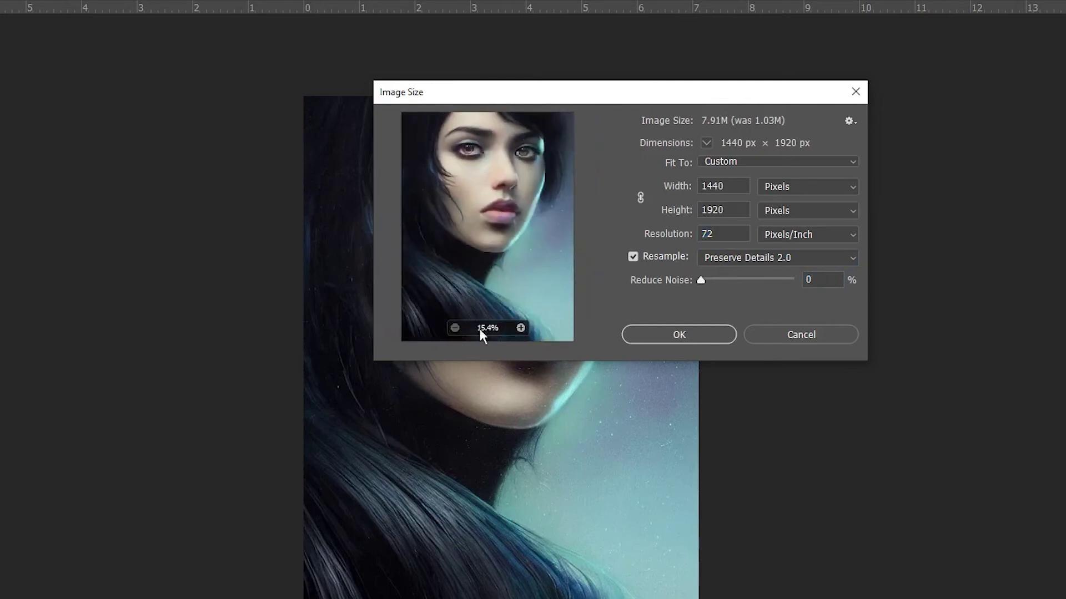
{"action": "left_click", "coordinate": [520, 328]}
{"action": "left_click", "coordinate": [520, 328]}
{"action": "left_click_drag", "start_coordinate": [491, 200], "coordinate": [500, 319]}
{"action": "left_click", "coordinate": [521, 328]}
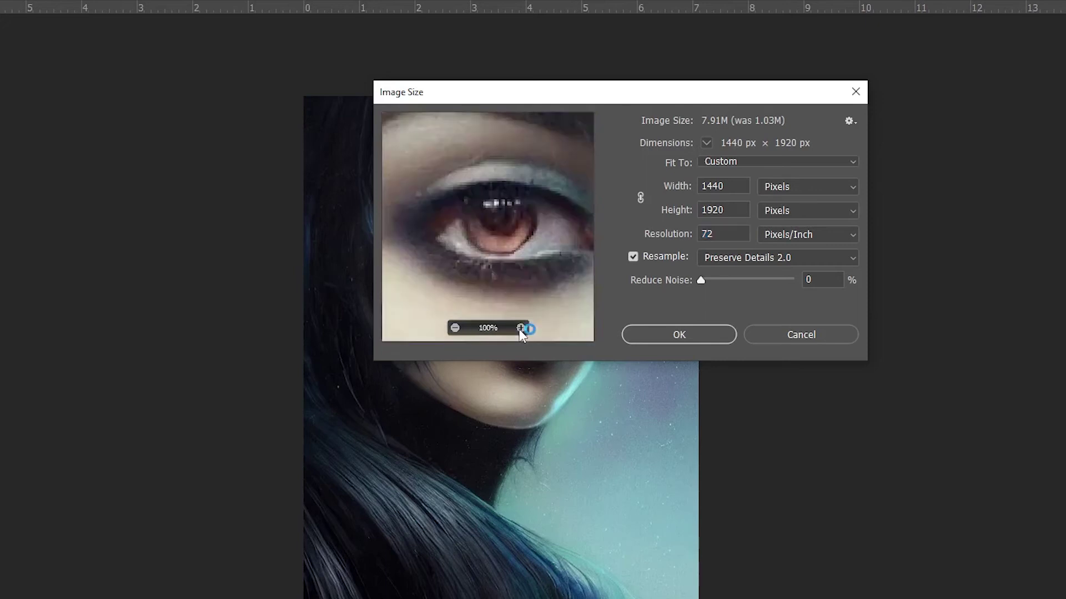
{"action": "left_click", "coordinate": [521, 328]}
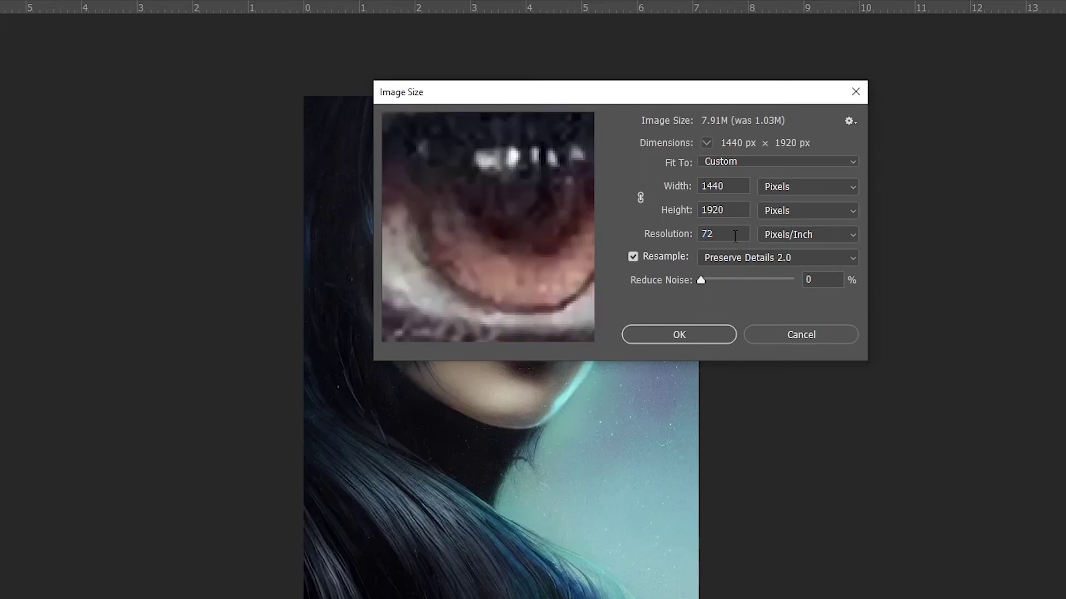
{"action": "left_click", "coordinate": [676, 233]}
Enter 300 ppi resolution and zoom the preview to the eye at 50%.
{"action": "type", "text": "300"}
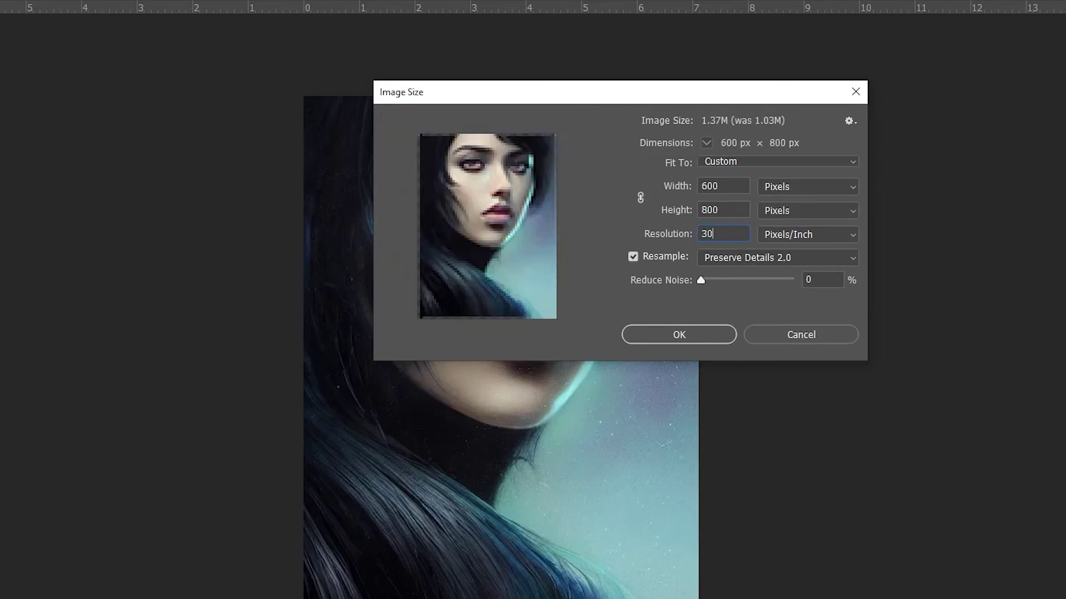
{"action": "mouse_move", "coordinate": [448, 281]}
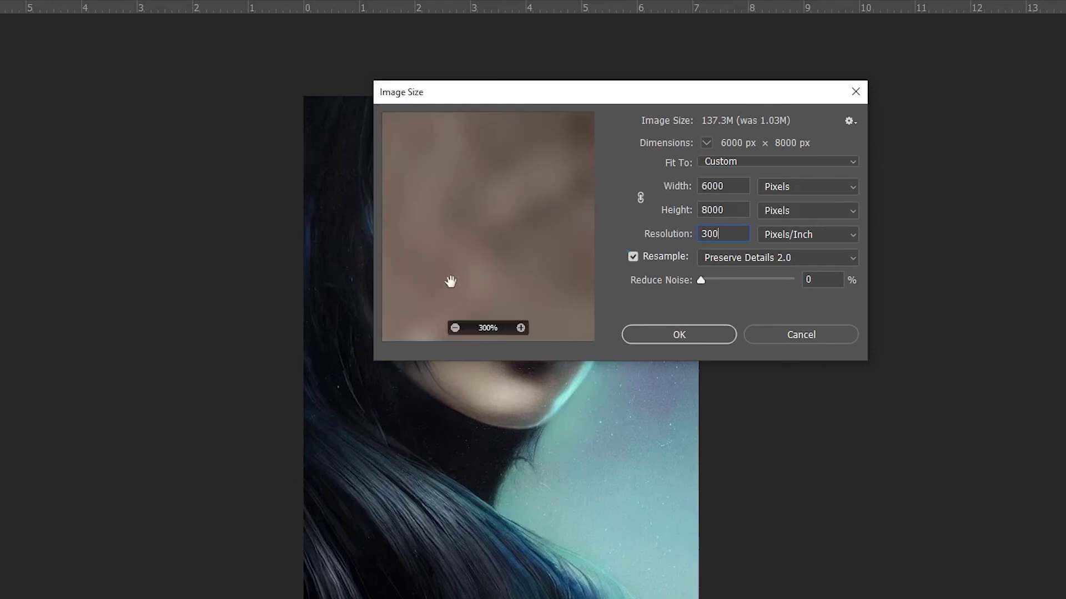
{"action": "left_click", "coordinate": [454, 328]}
{"action": "left_click", "coordinate": [454, 328]}
{"action": "left_click", "coordinate": [454, 328]}
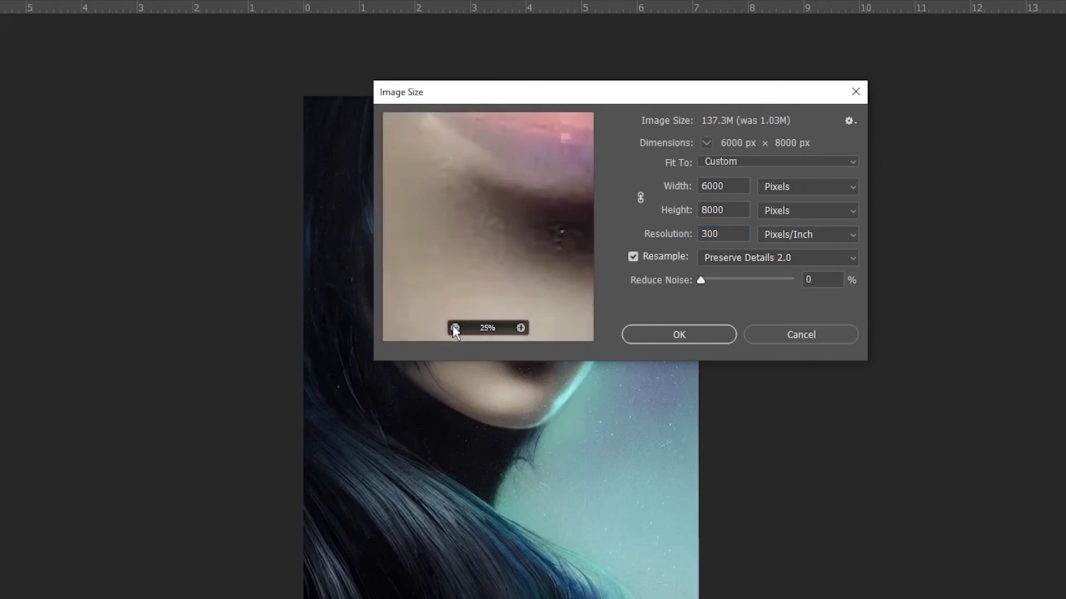
{"action": "left_click_drag", "start_coordinate": [478, 271], "coordinate": [472, 339]}
{"action": "left_click_drag", "start_coordinate": [455, 188], "coordinate": [528, 368]}
{"action": "left_click_drag", "start_coordinate": [478, 138], "coordinate": [501, 255]}
{"action": "left_click", "coordinate": [520, 328]}
{"action": "left_click", "coordinate": [521, 328]}
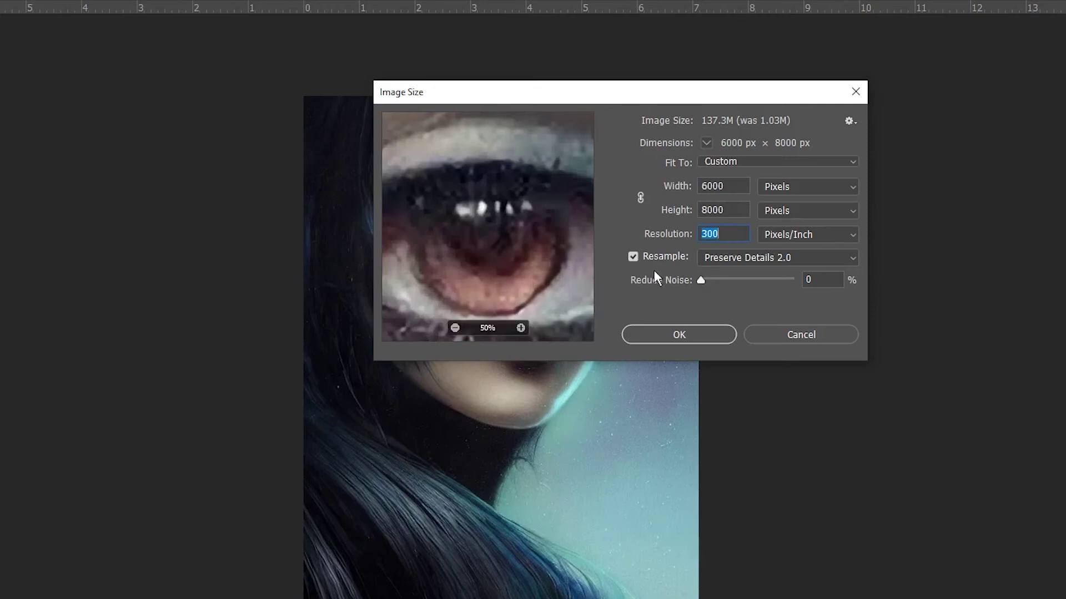
Set Reduce Noise to 50% and zoom the preview out to 25%.
{"action": "left_click_drag", "start_coordinate": [701, 281], "coordinate": [765, 282]}
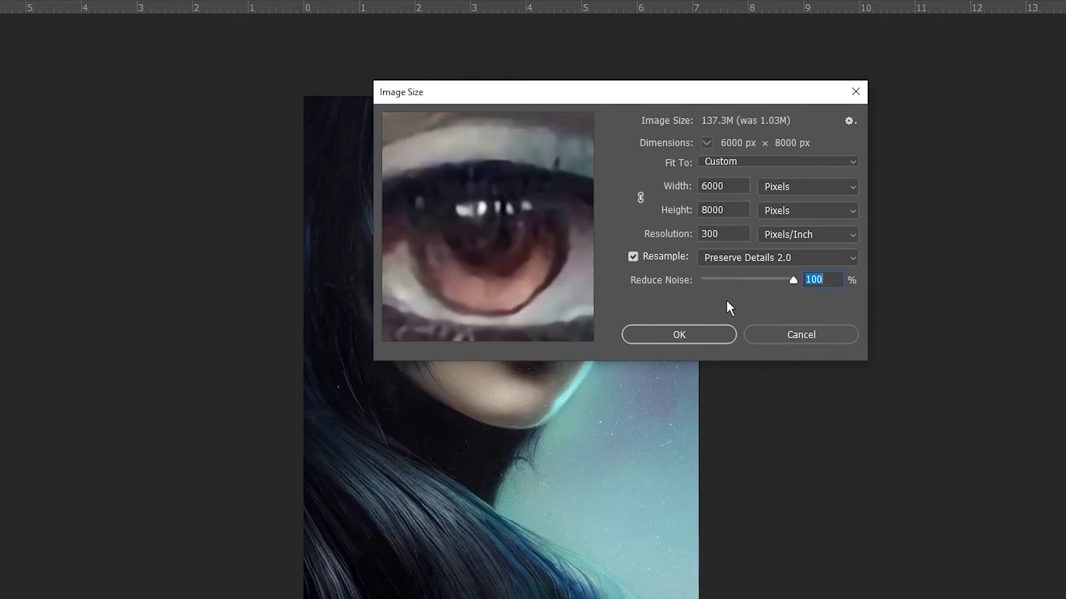
{"action": "left_click_drag", "start_coordinate": [791, 281], "coordinate": [763, 285]}
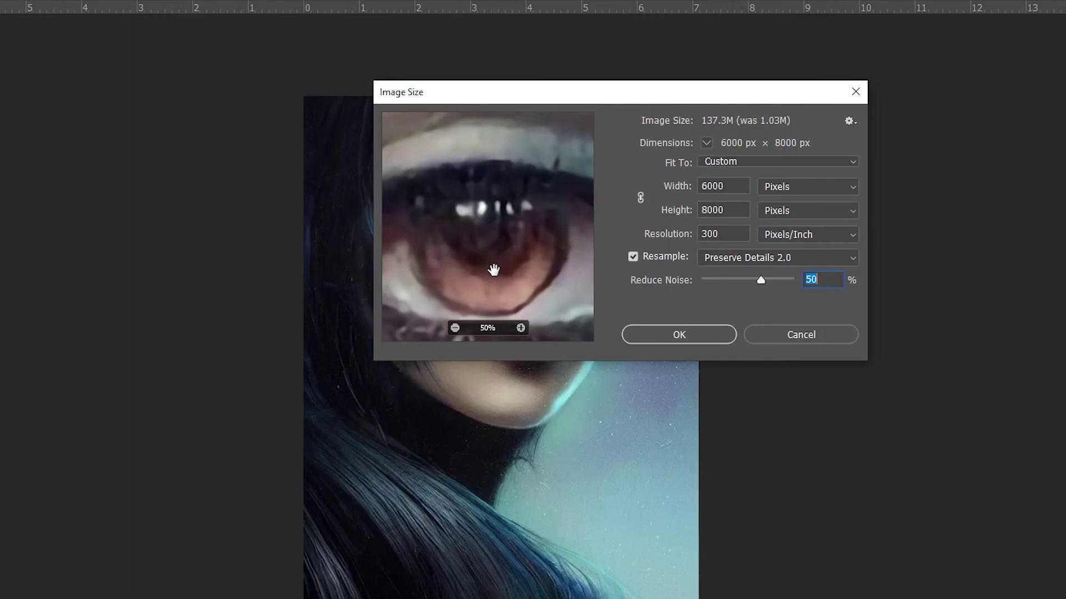
{"action": "left_click", "coordinate": [454, 328]}
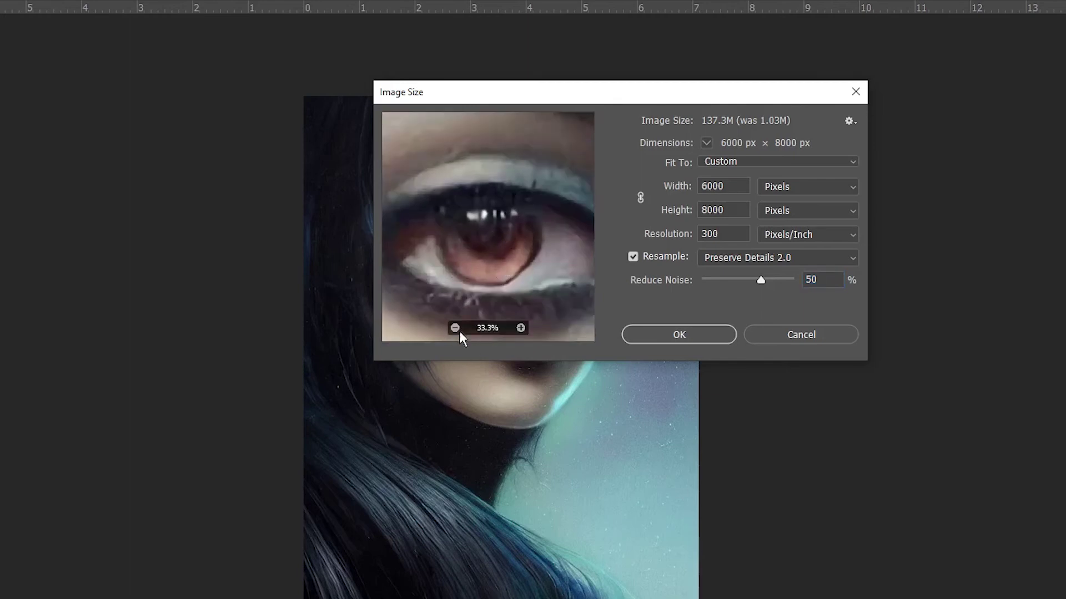
{"action": "left_click", "coordinate": [455, 328]}
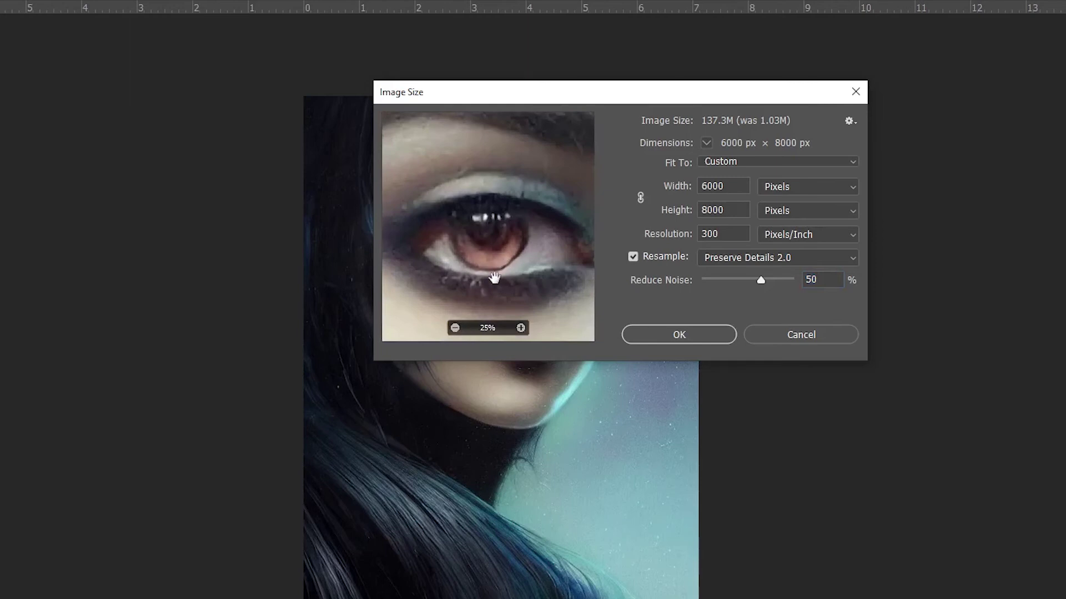
Apply the 6000 × 8000 px resize, then repeatedly hide and show the top Original layer to compare.
{"action": "left_click", "coordinate": [665, 328]}
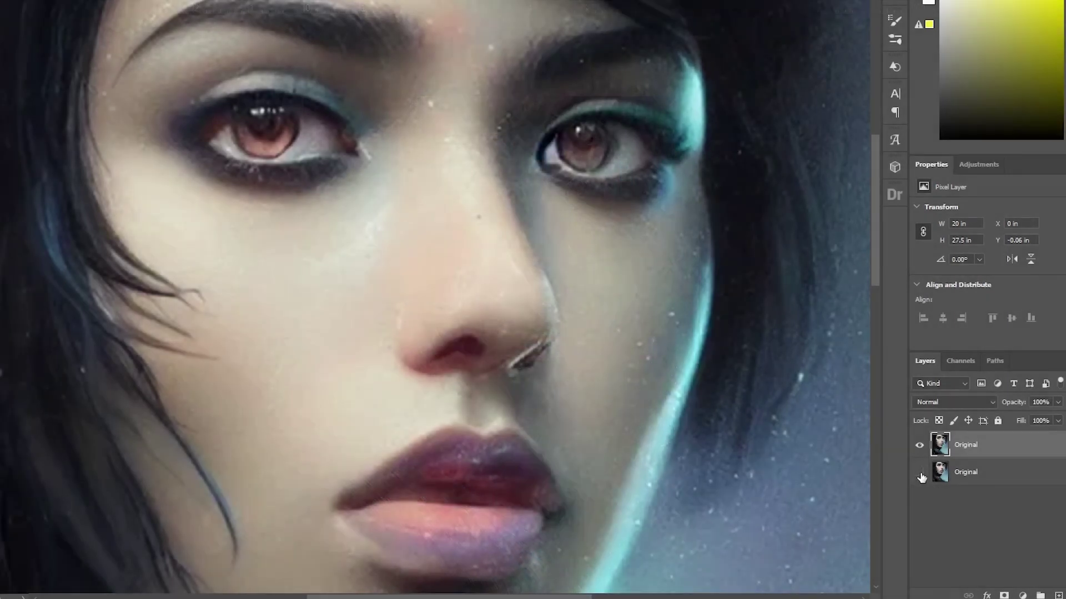
{"action": "left_click", "coordinate": [921, 473]}
{"action": "left_click", "coordinate": [919, 445]}
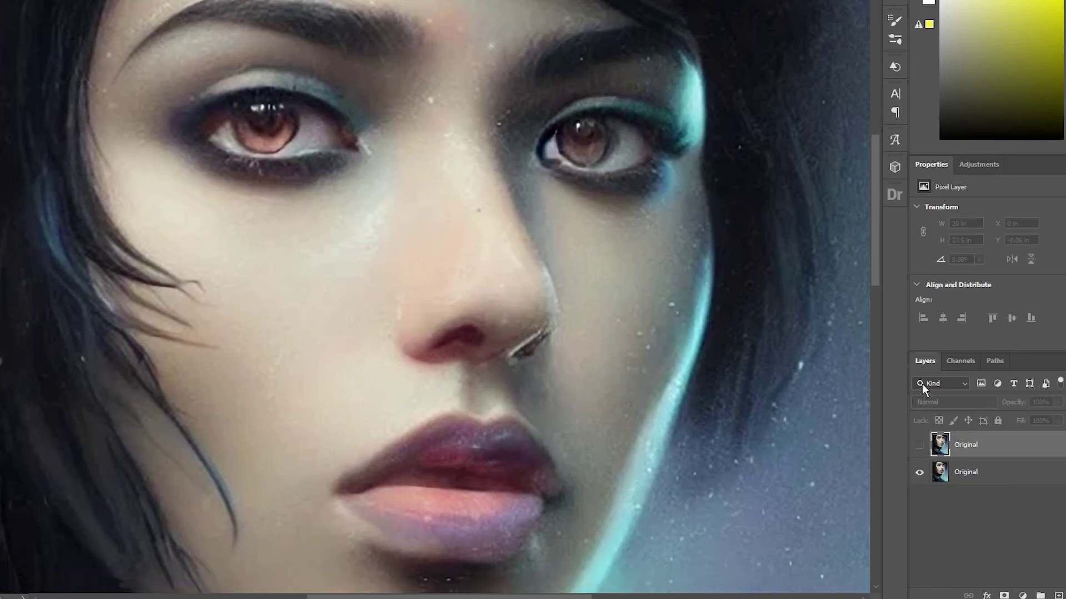
{"action": "left_click", "coordinate": [919, 446]}
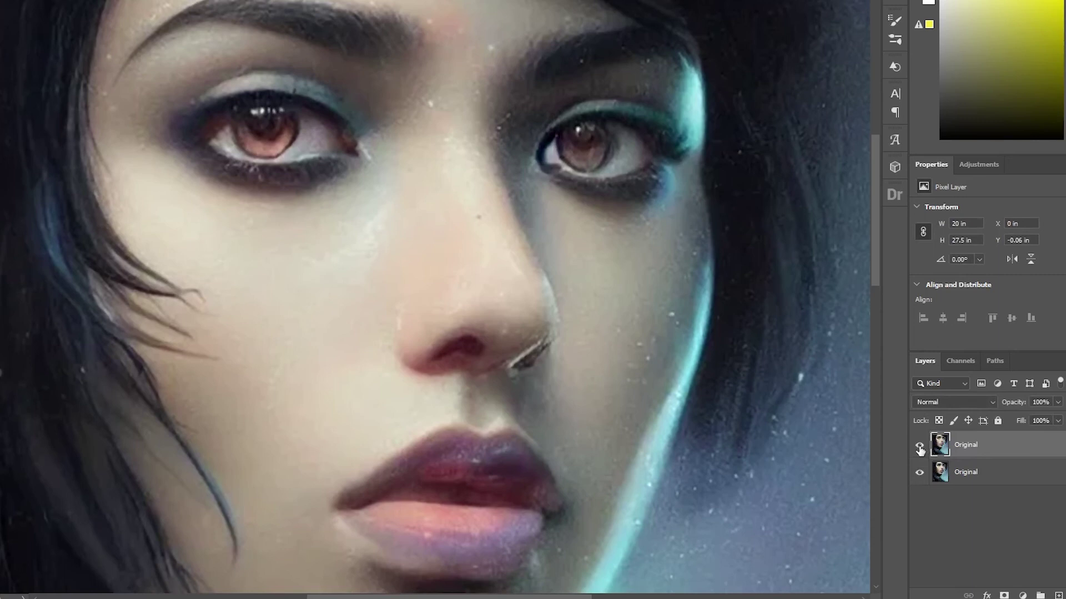
{"action": "left_click", "coordinate": [919, 446]}
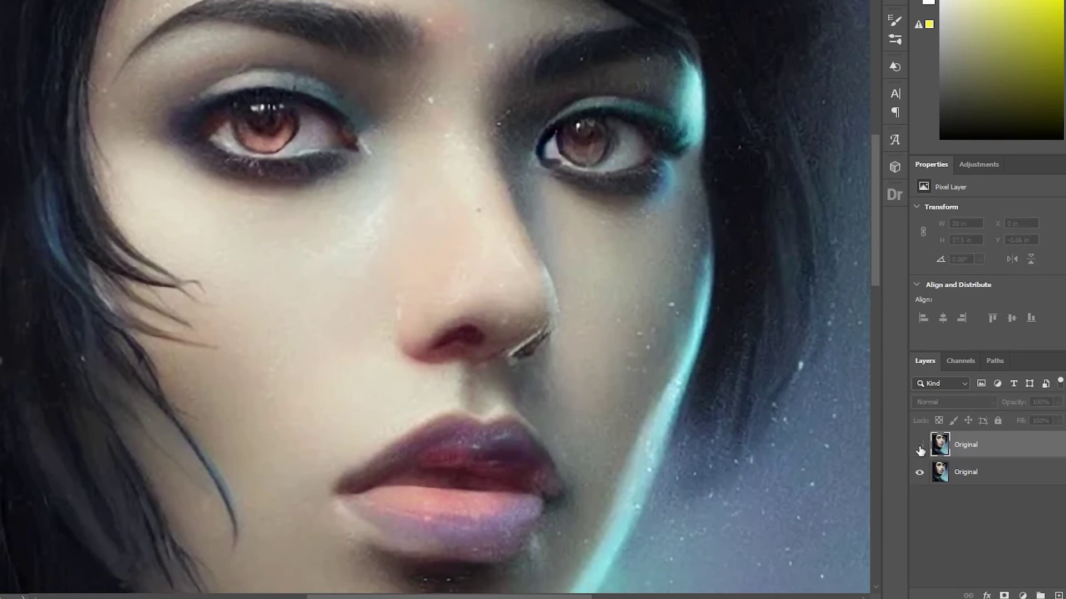
{"action": "left_click", "coordinate": [919, 445]}
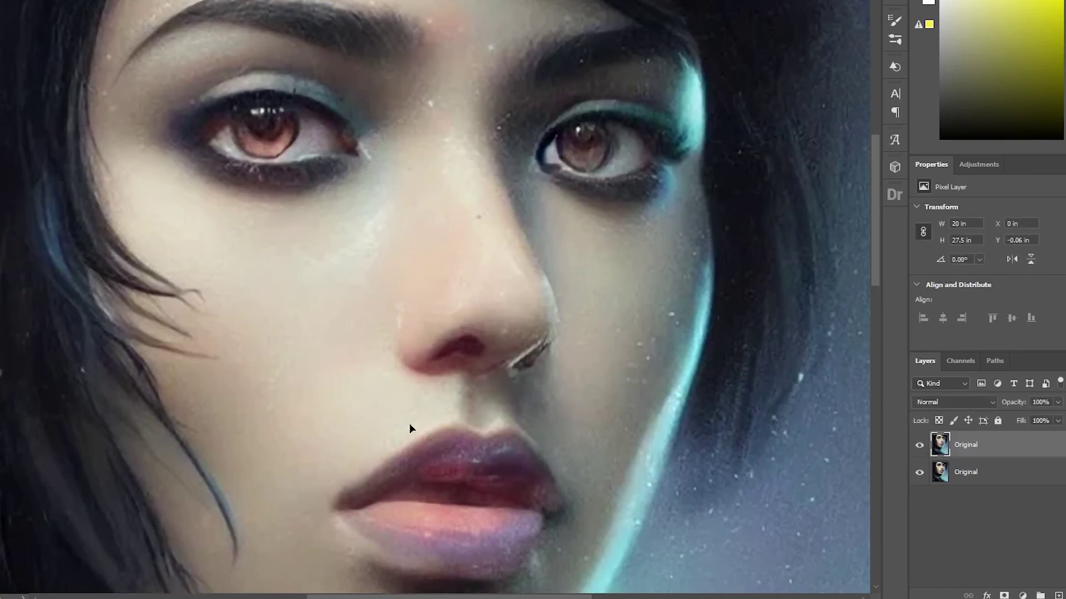
{"action": "left_click", "coordinate": [920, 446]}
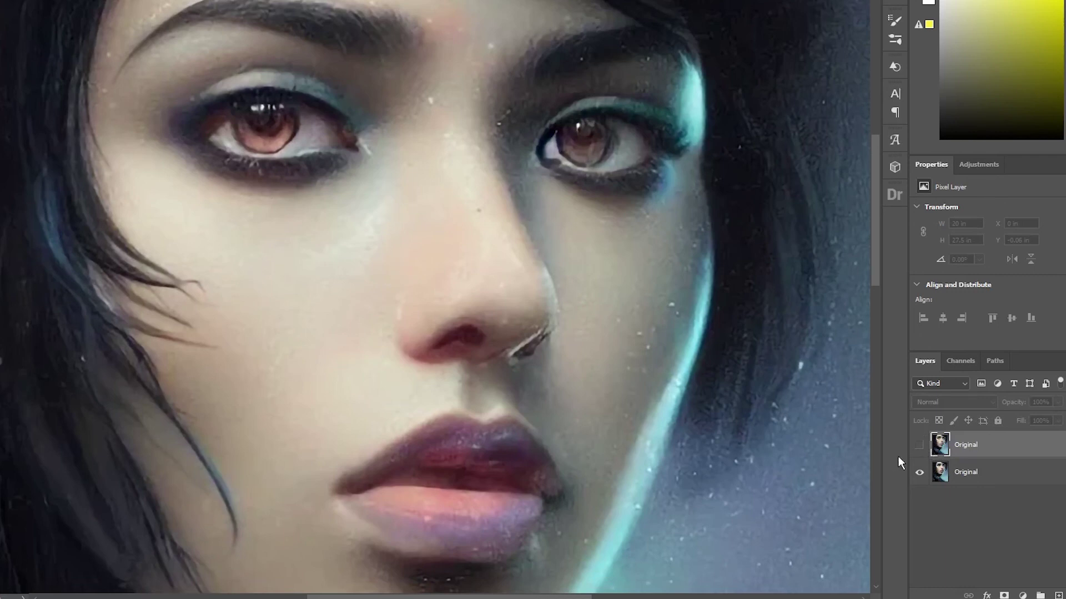
{"action": "left_click", "coordinate": [919, 447]}
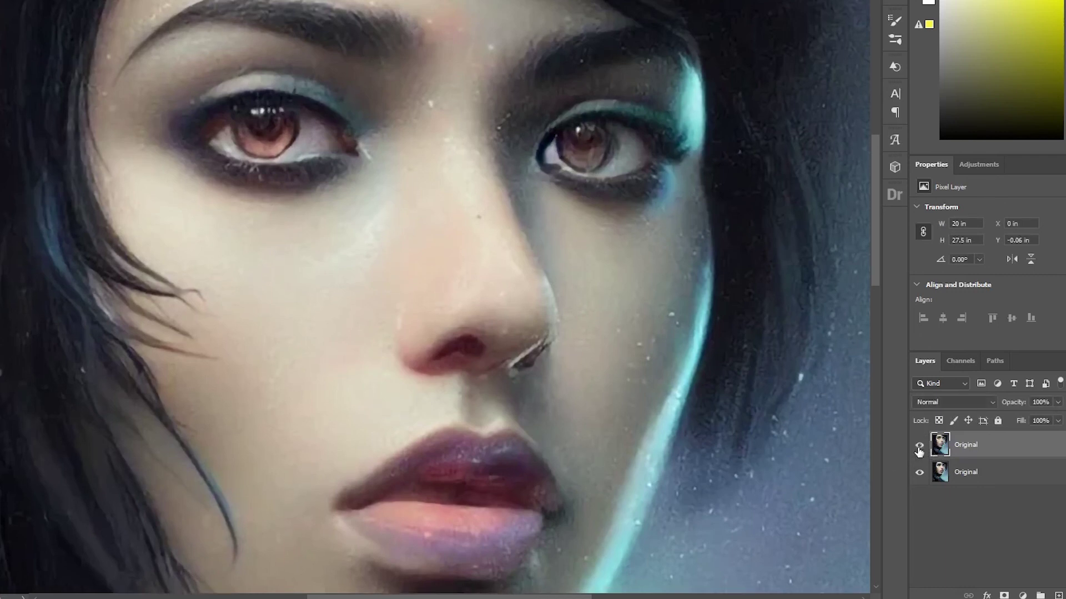
Zoom in on the face, toggle the top Original layer off, then zoom out to fit the portrait.
{"action": "key", "text": "ctrl+plus"}
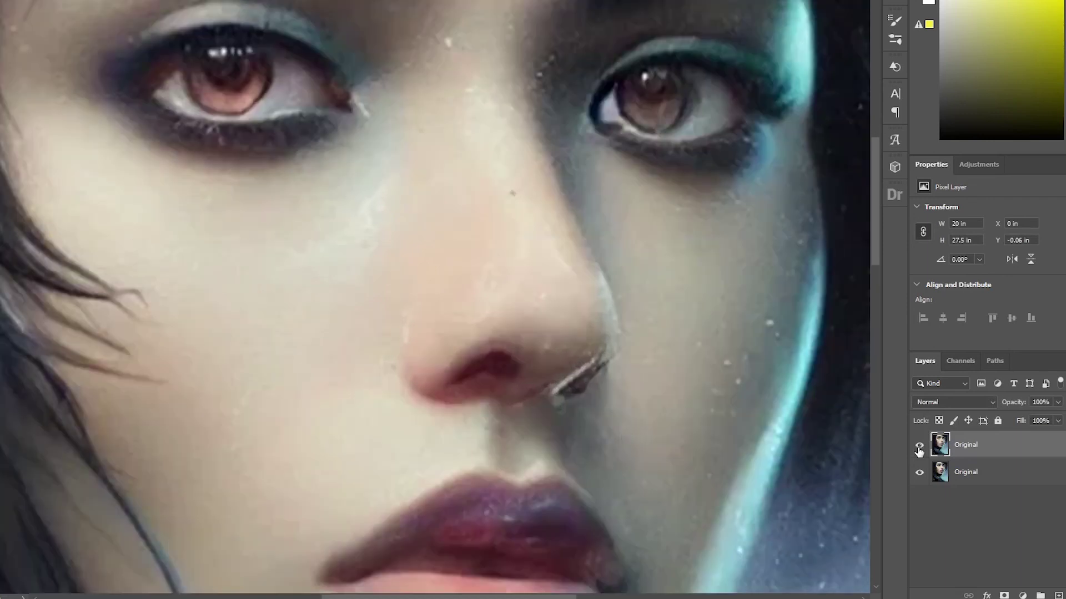
{"action": "scroll", "coordinate": [688, 351], "scroll_direction": "up", "scroll_amount": 2}
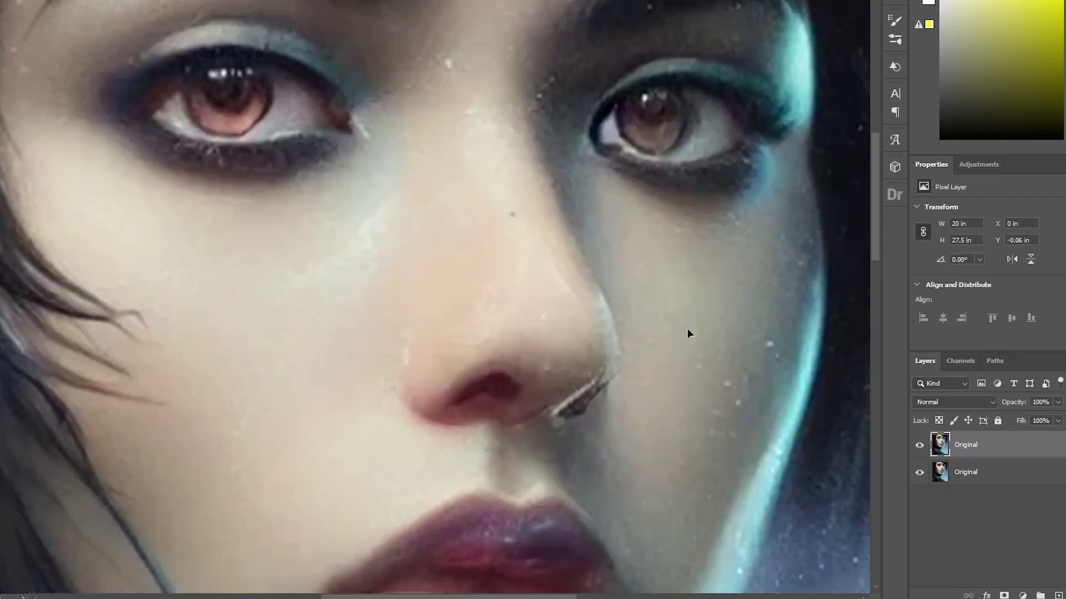
{"action": "left_click", "coordinate": [919, 447]}
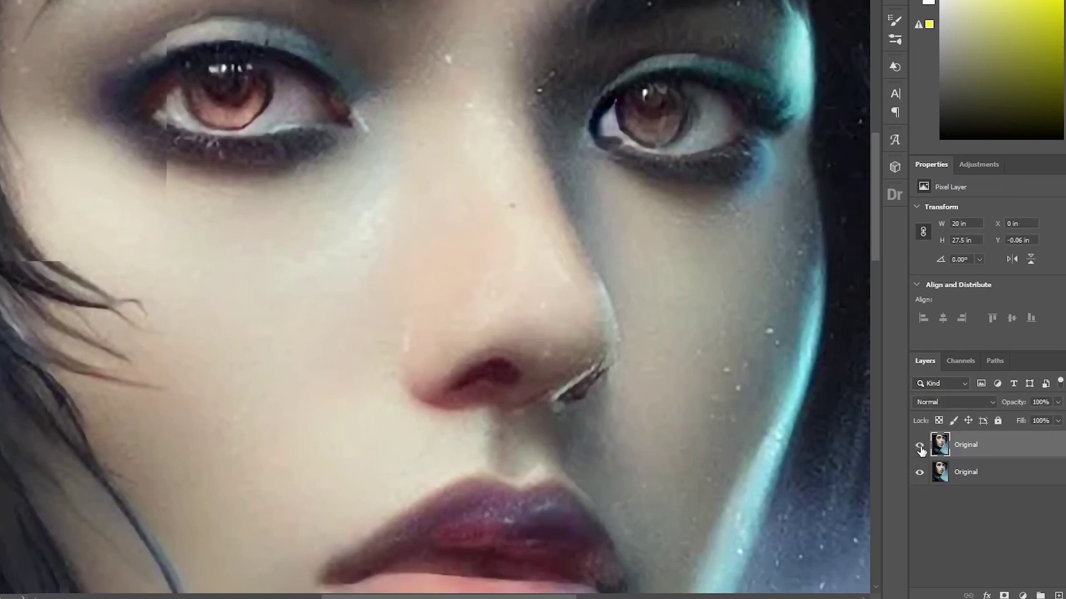
{"action": "left_click", "coordinate": [920, 447]}
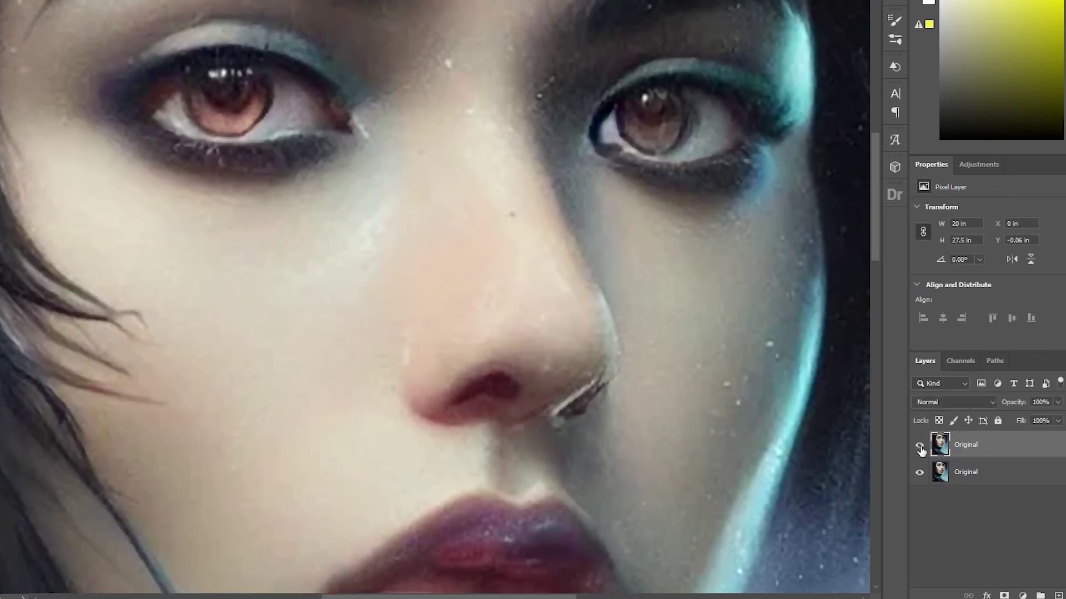
{"action": "left_click", "coordinate": [920, 448]}
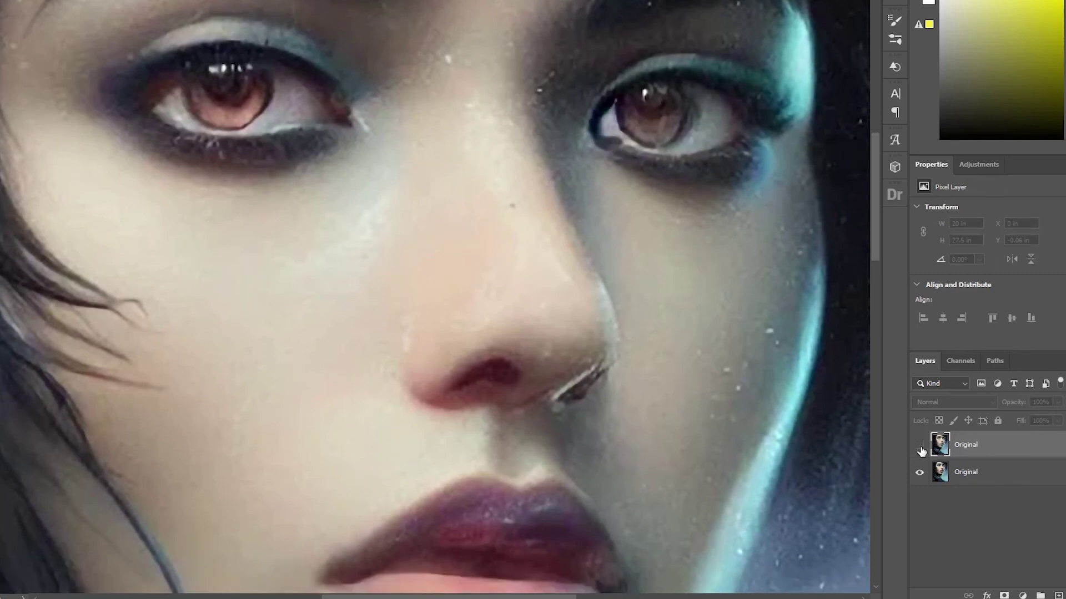
{"action": "key", "text": "ctrl+minus"}
{"action": "key", "text": "ctrl+minus"}
{"action": "key", "text": "ctrl+minus"}
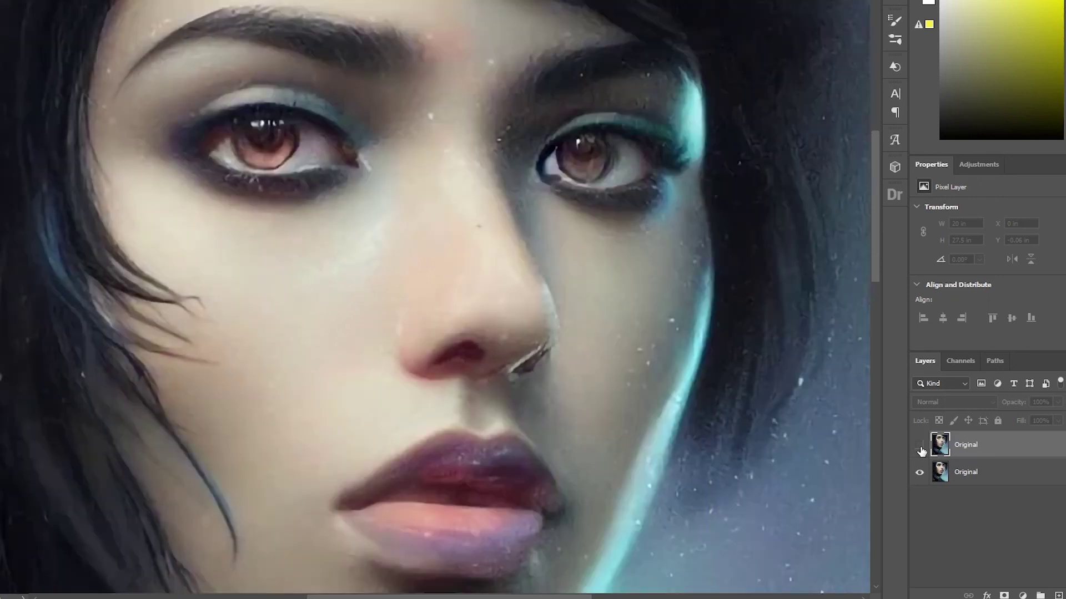
{"action": "key", "text": "ctrl+minus"}
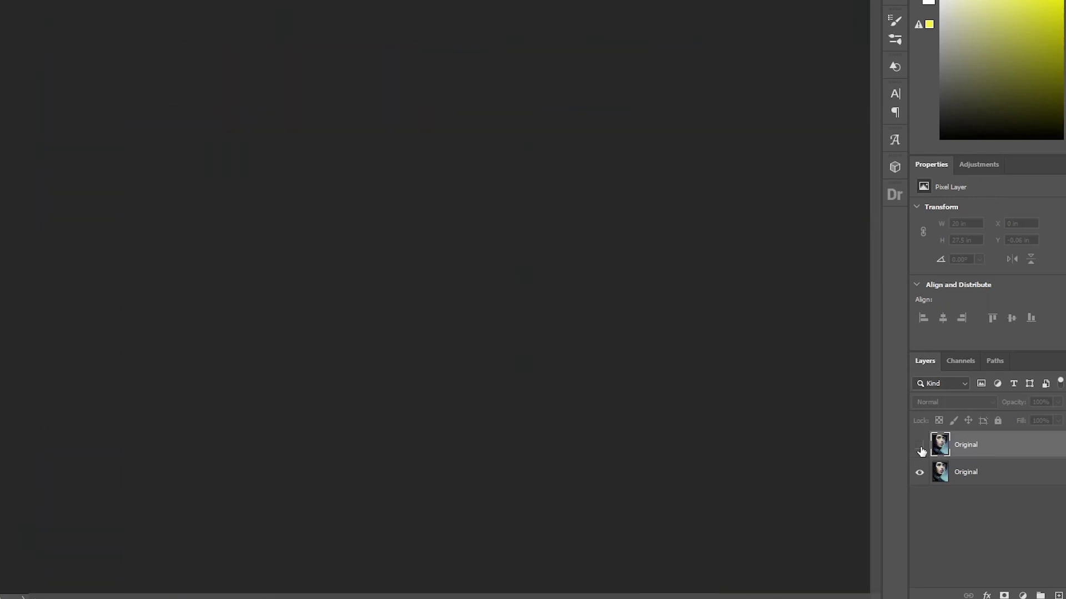